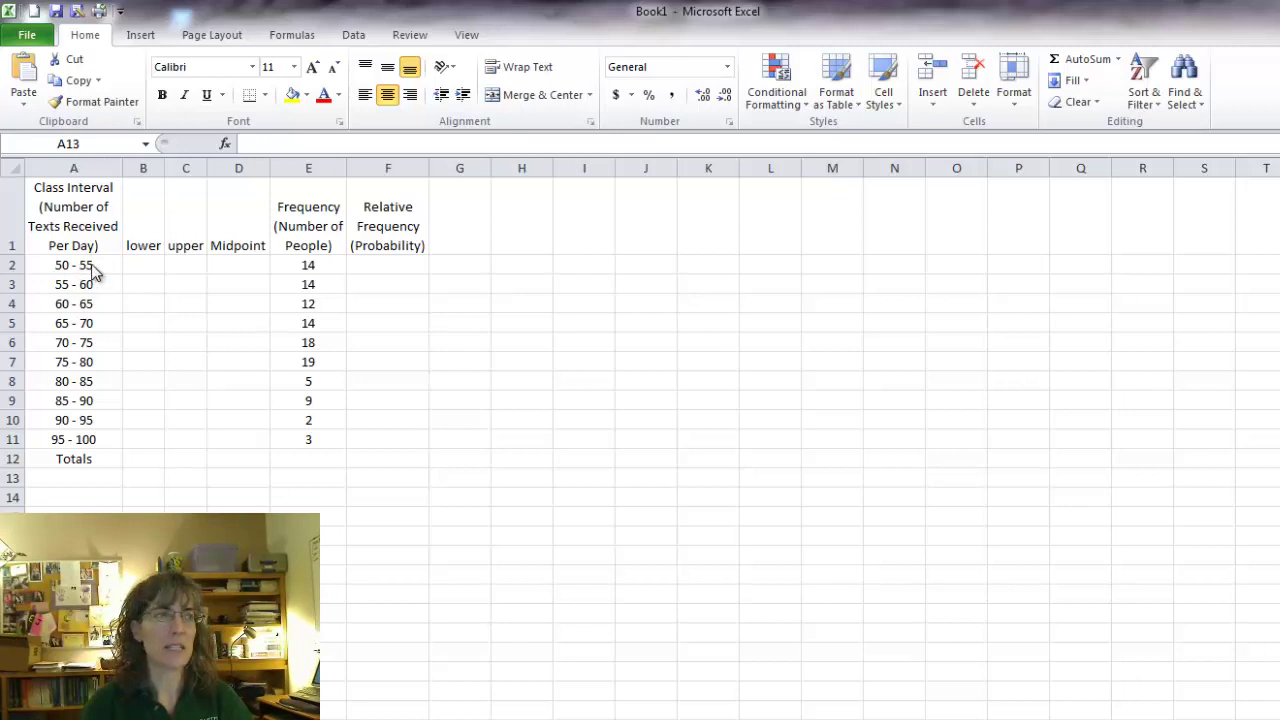
- Enter class limits 50/55 and 55/60 in B2:C3 and extend them down to 95/100
{"action": "left_click", "coordinate": [140, 265]}
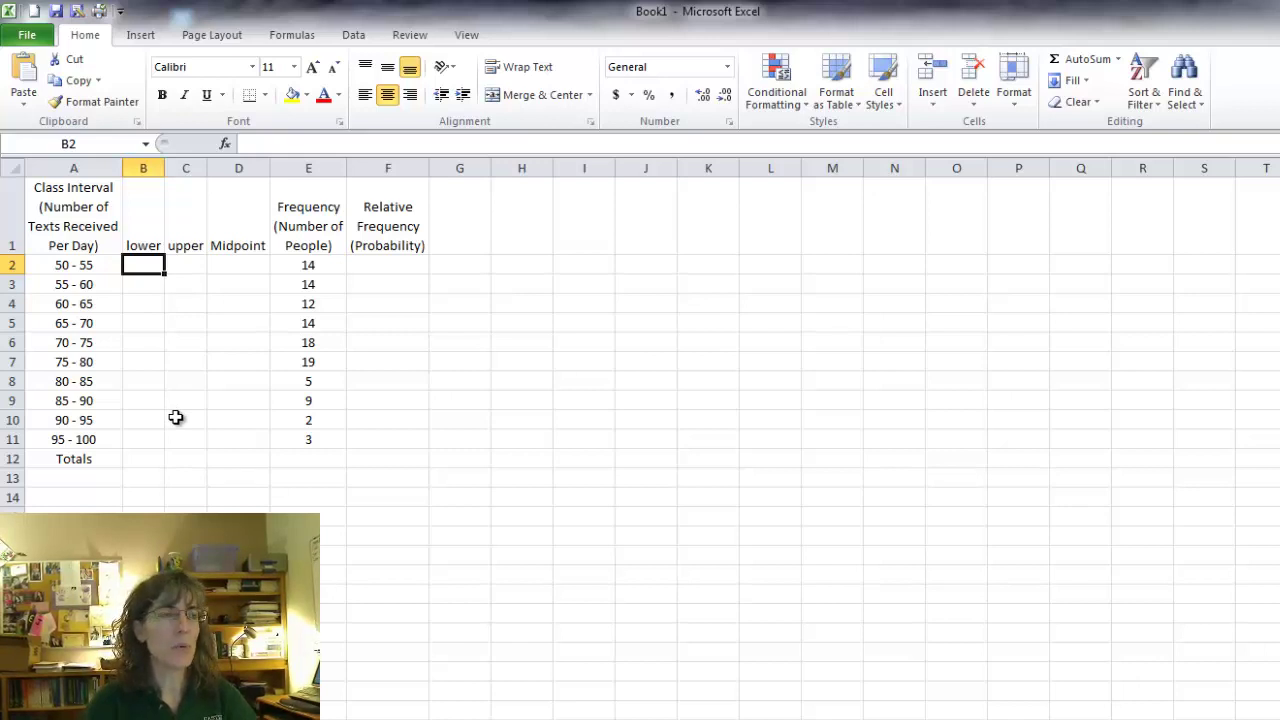
{"action": "type", "text": "50"}
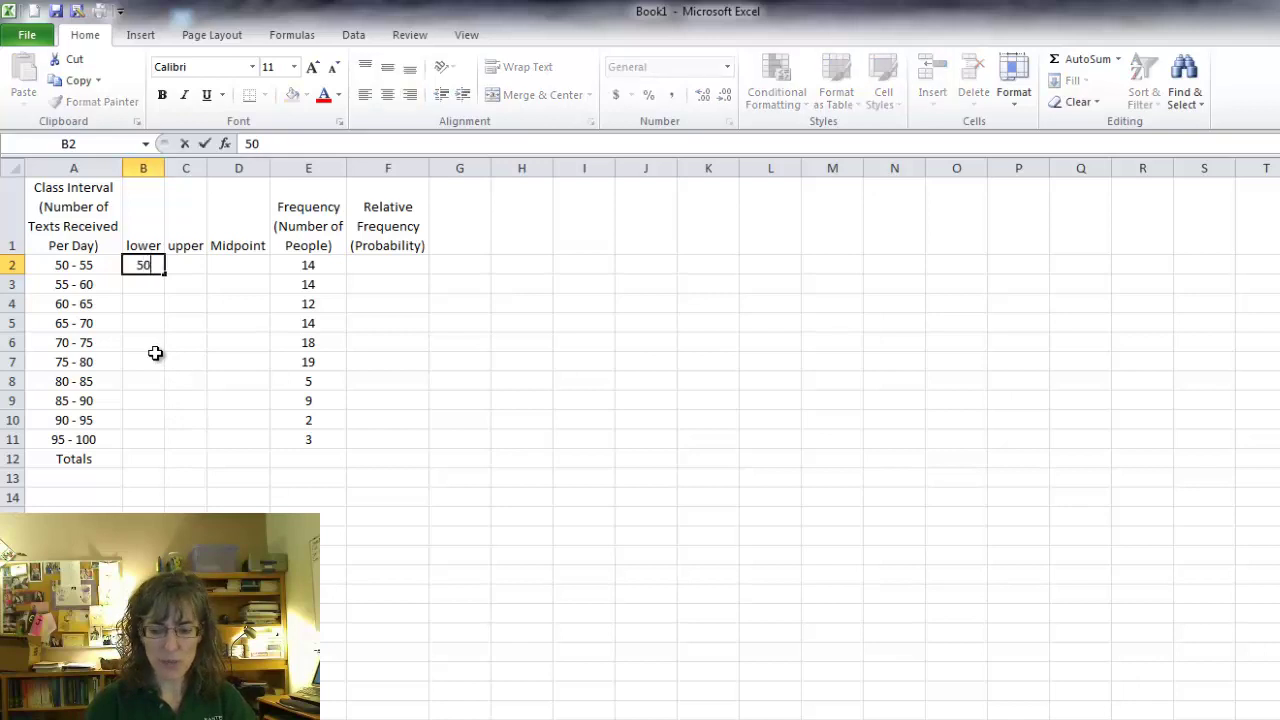
{"action": "key", "text": "Tab"}
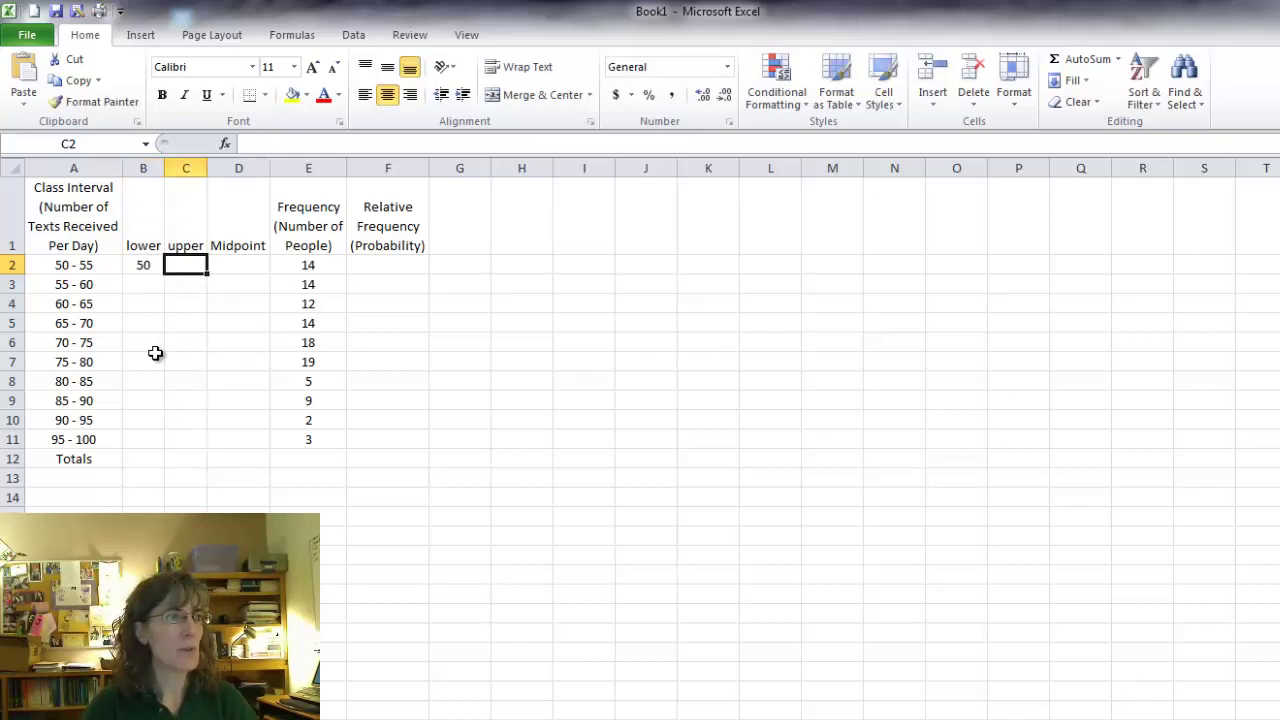
{"action": "type", "text": "55"}
{"action": "key", "text": "Return"}
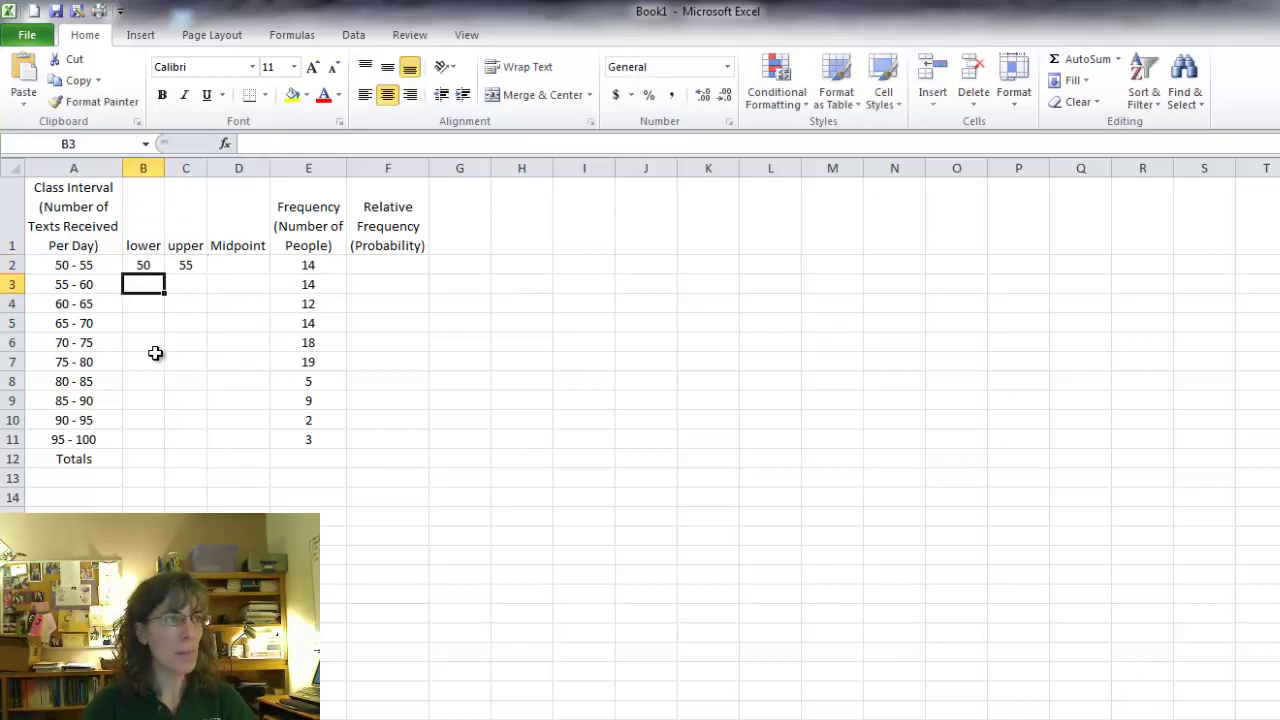
{"action": "type", "text": "55"}
{"action": "key", "text": "Tab"}
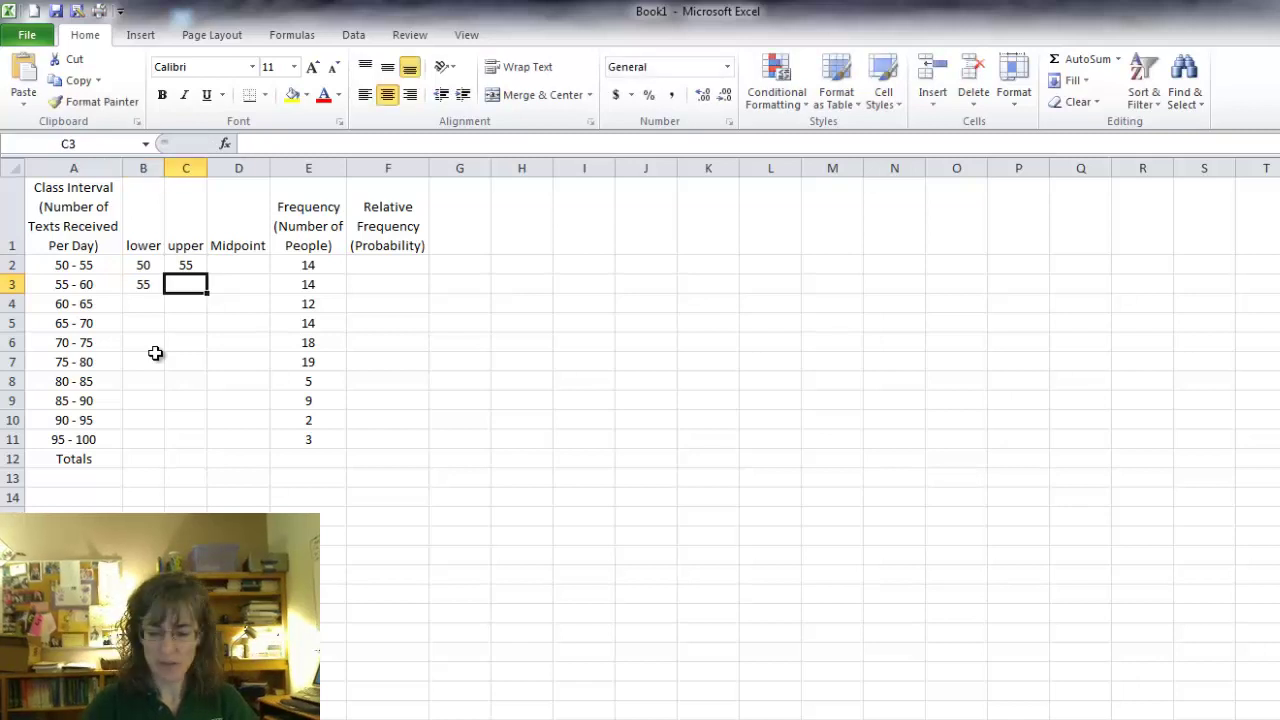
{"action": "type", "text": "60"}
{"action": "key", "text": "Tab"}
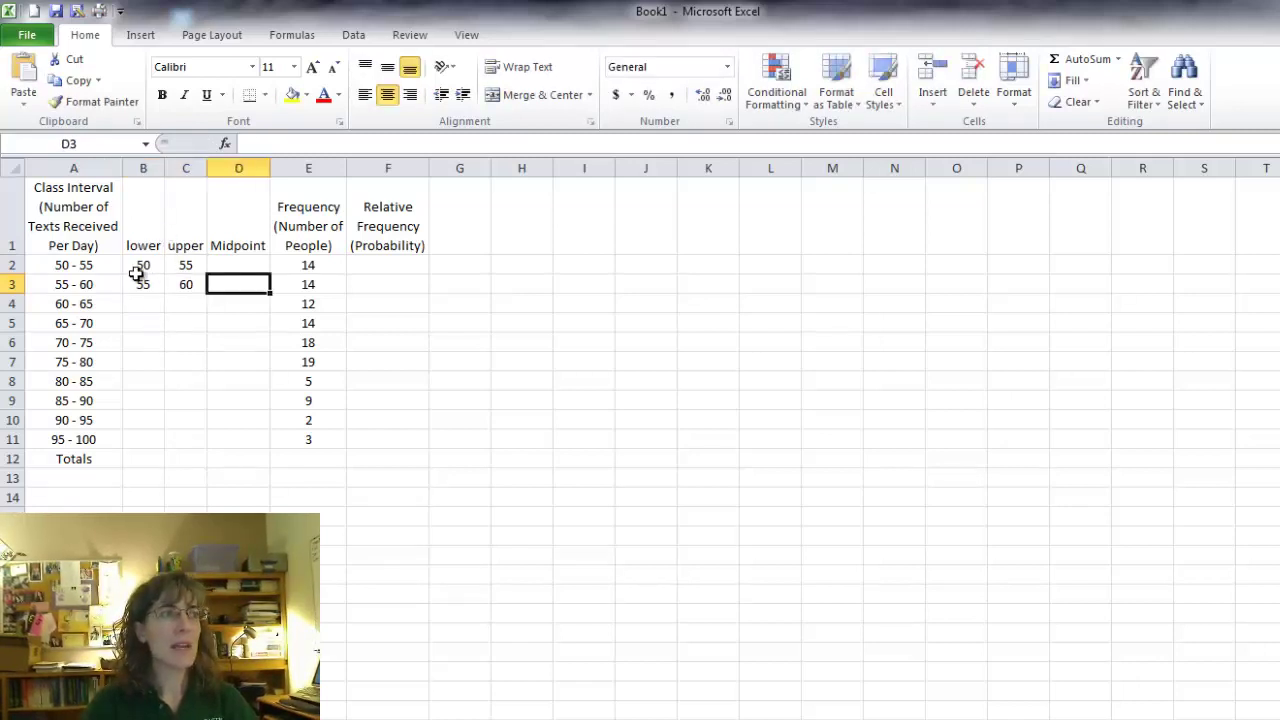
{"action": "left_click_drag", "start_coordinate": [143, 267], "coordinate": [206, 443]}
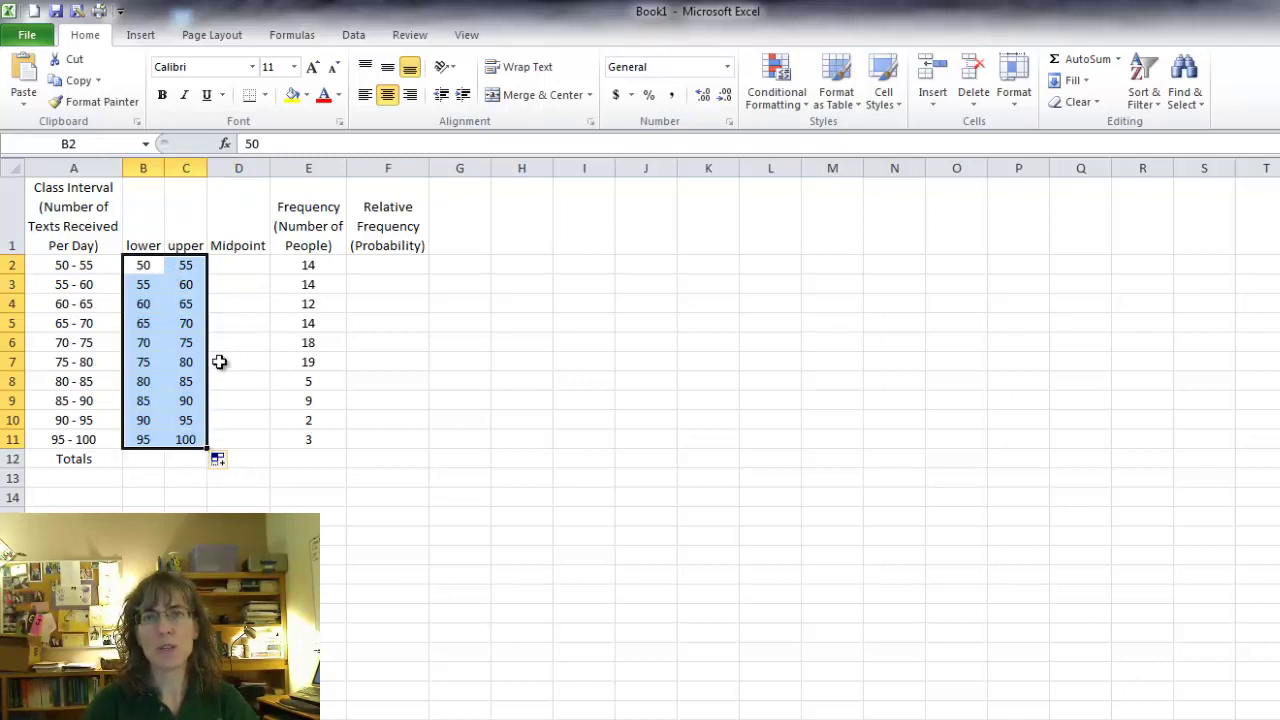
- Enter =(B2+C2)/2 in D2 and copy it down to D11 for midpoints 52.5 through 97.5
{"action": "left_click", "coordinate": [235, 266]}
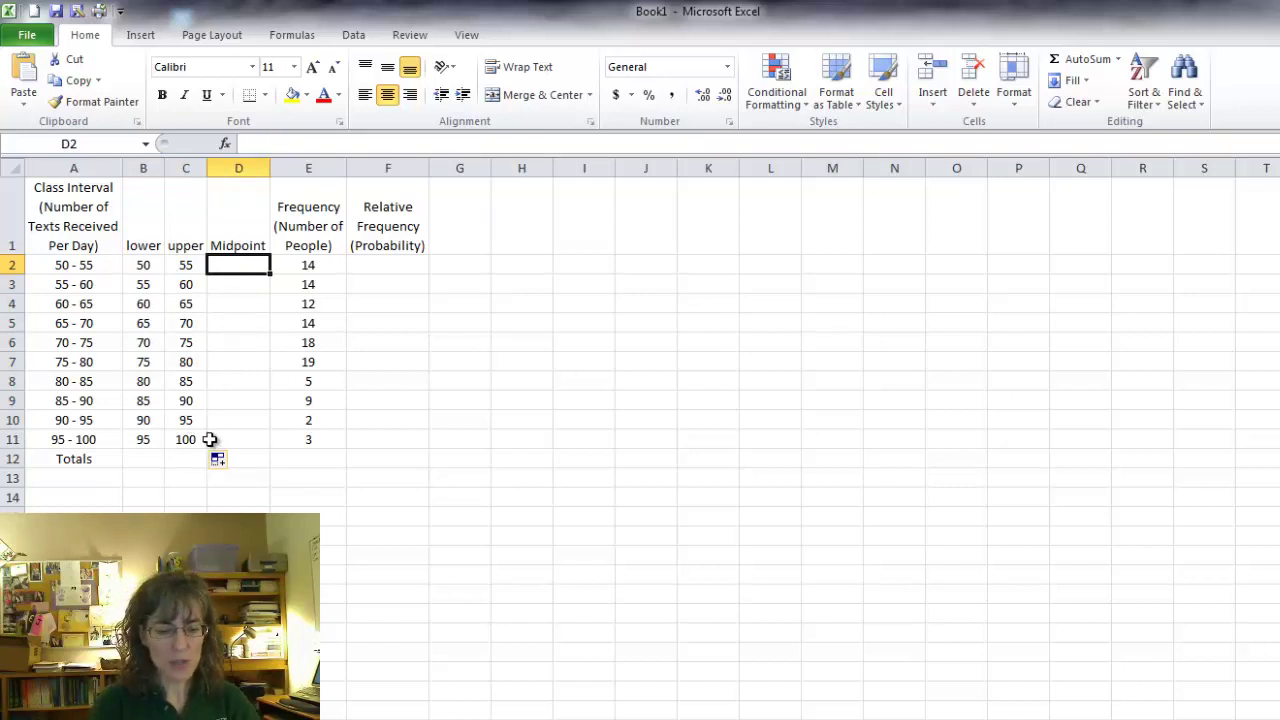
{"action": "type", "text": "="}
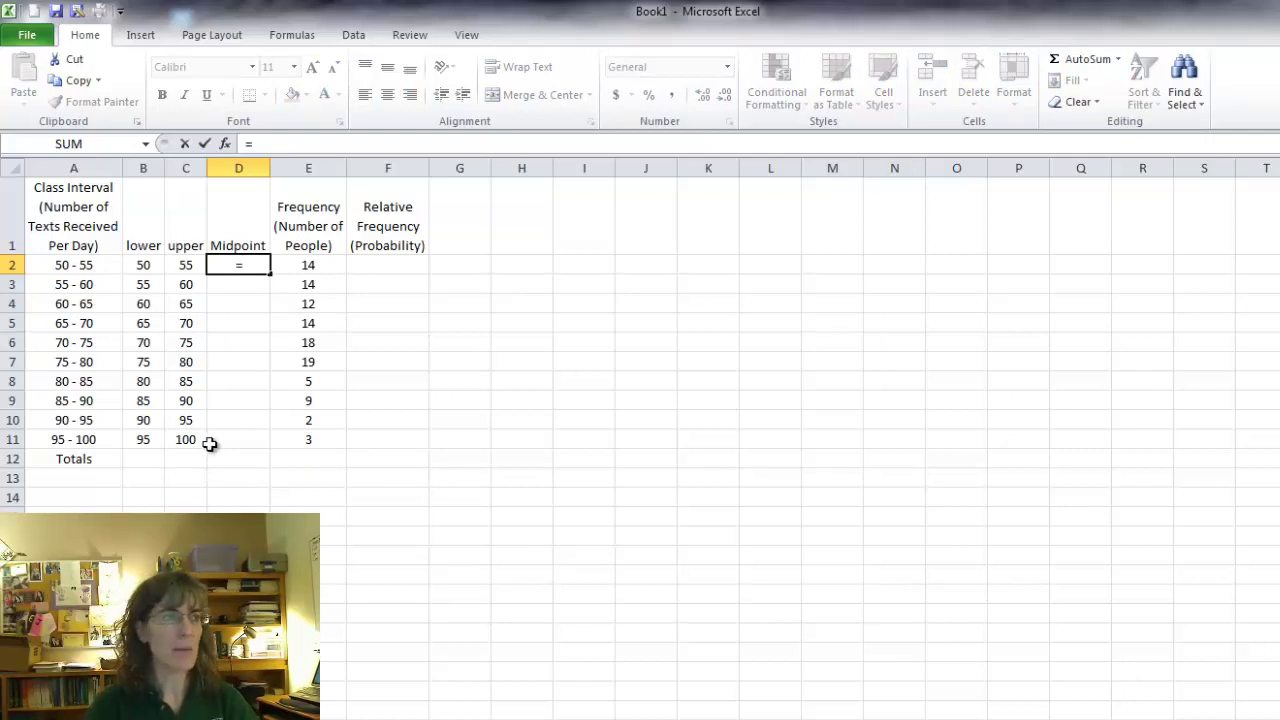
{"action": "left_click", "coordinate": [145, 265]}
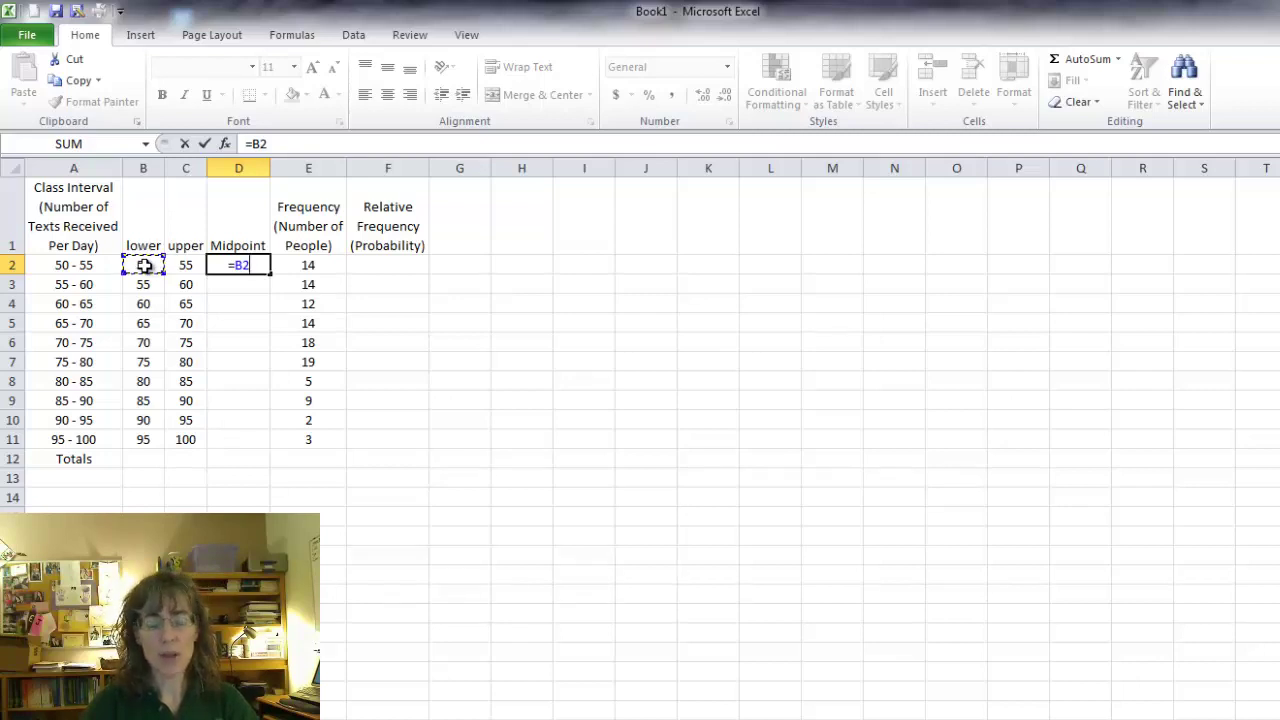
{"action": "type", "text": "+"}
{"action": "left_click", "coordinate": [187, 265]}
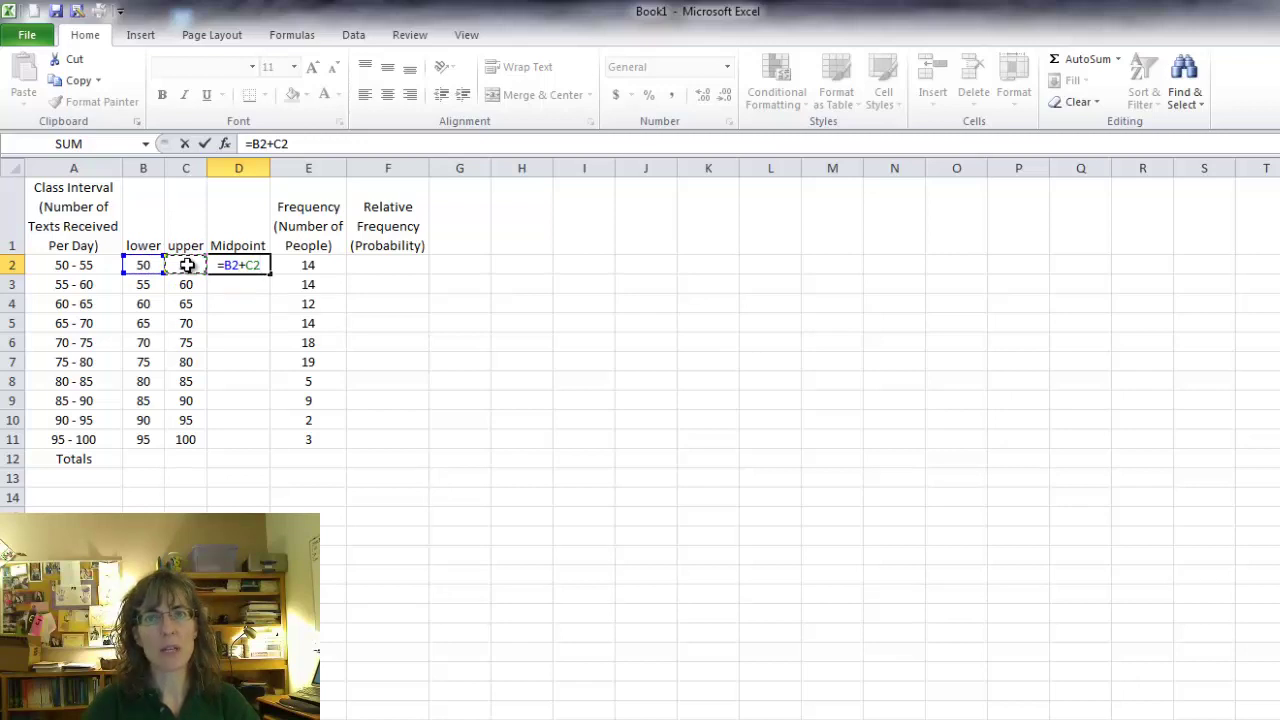
{"action": "left_click", "coordinate": [254, 144]}
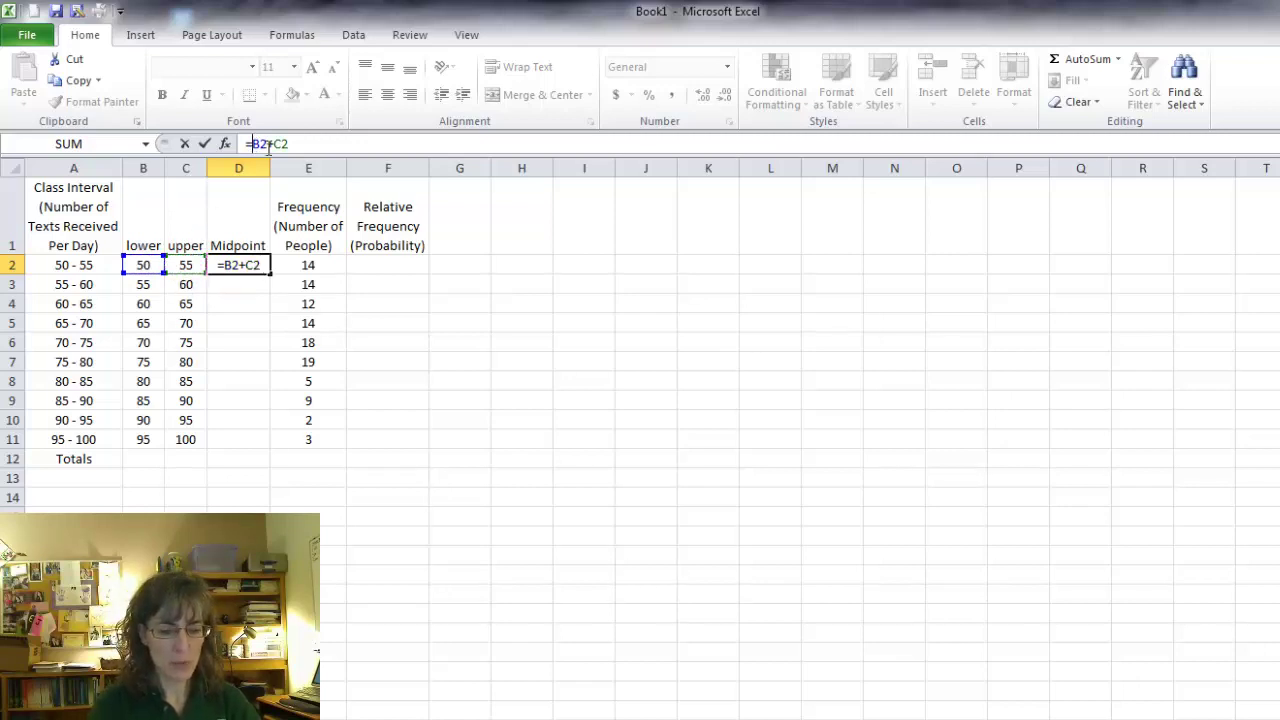
{"action": "type", "text": "("}
{"action": "type", "text": ")"}
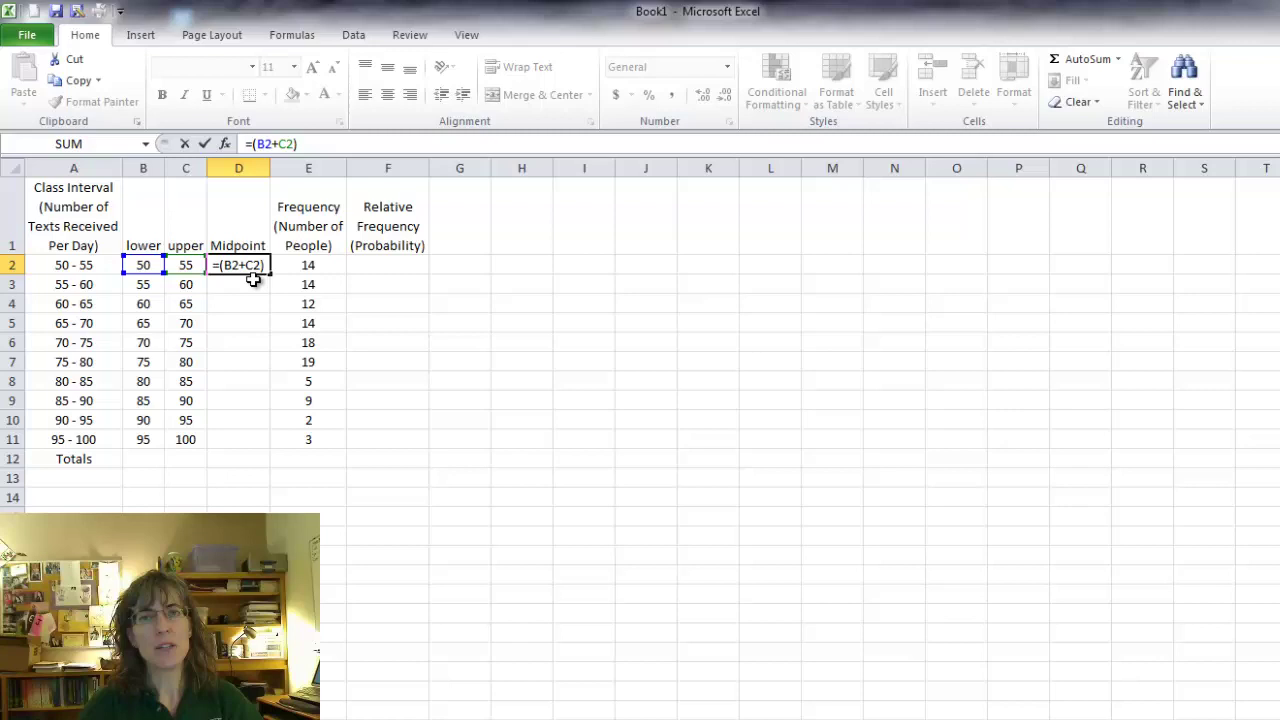
{"action": "type", "text": "/2"}
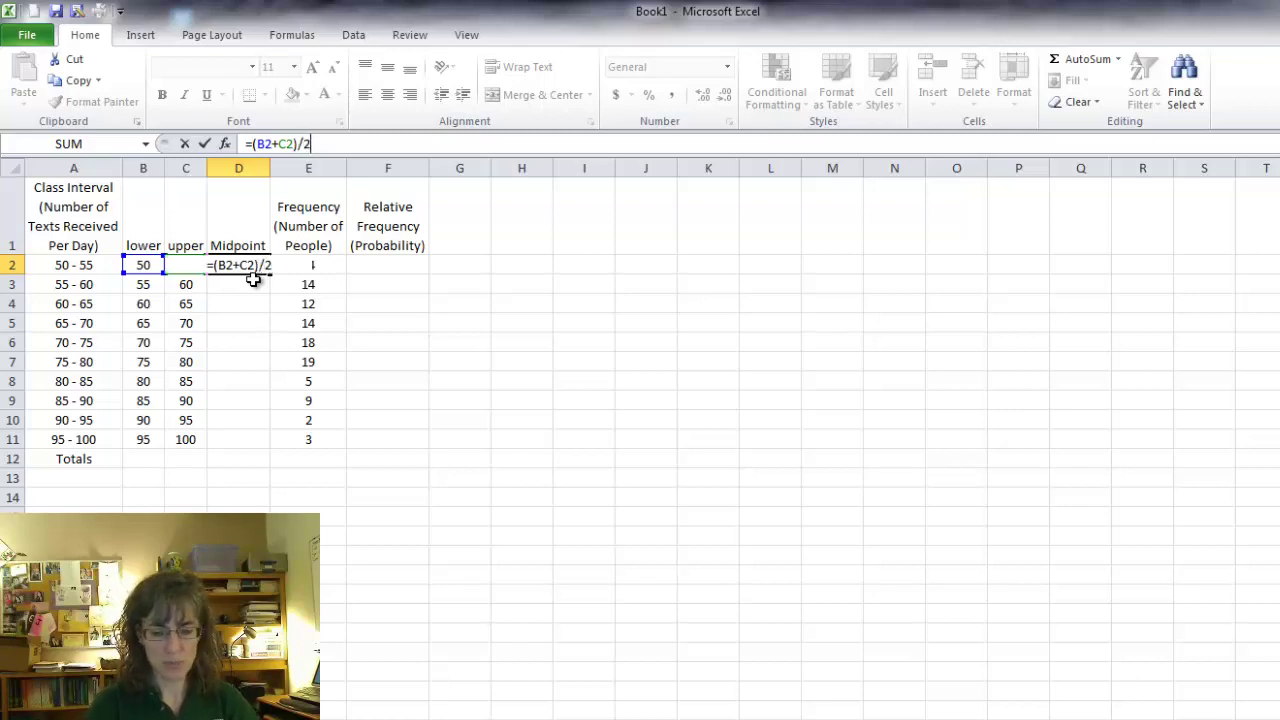
{"action": "key", "text": "Return"}
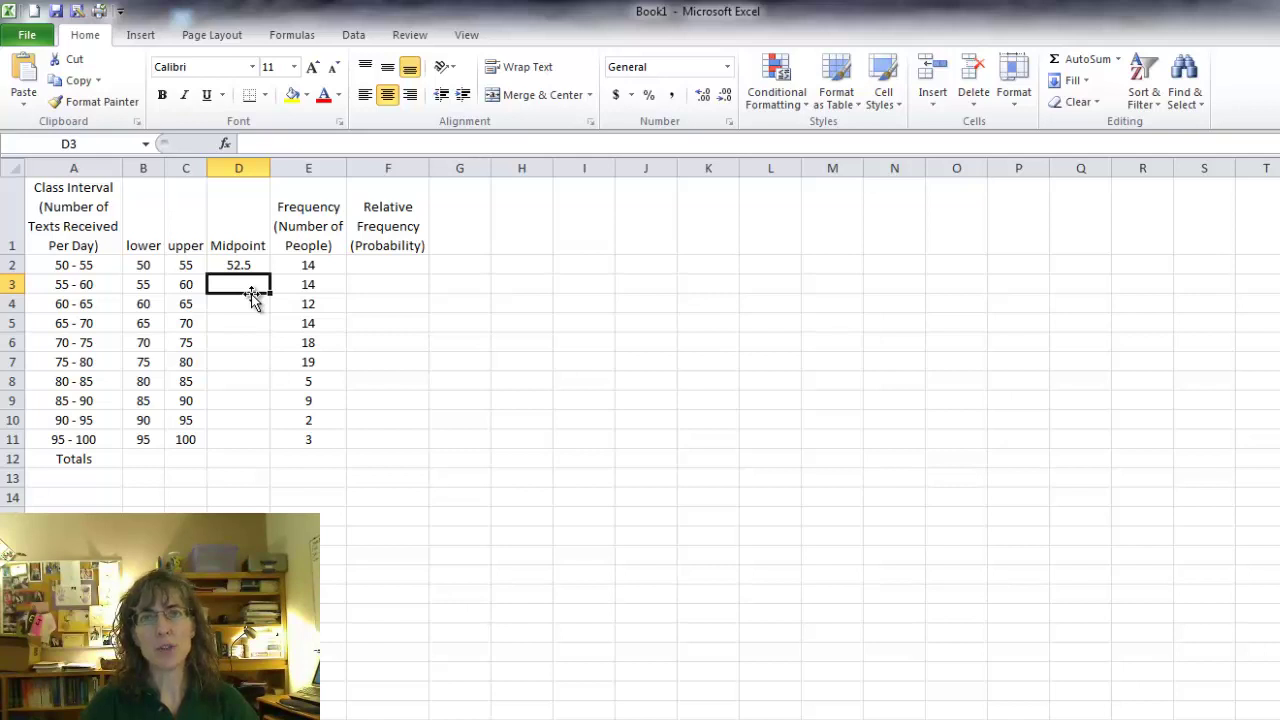
{"action": "left_click", "coordinate": [250, 266]}
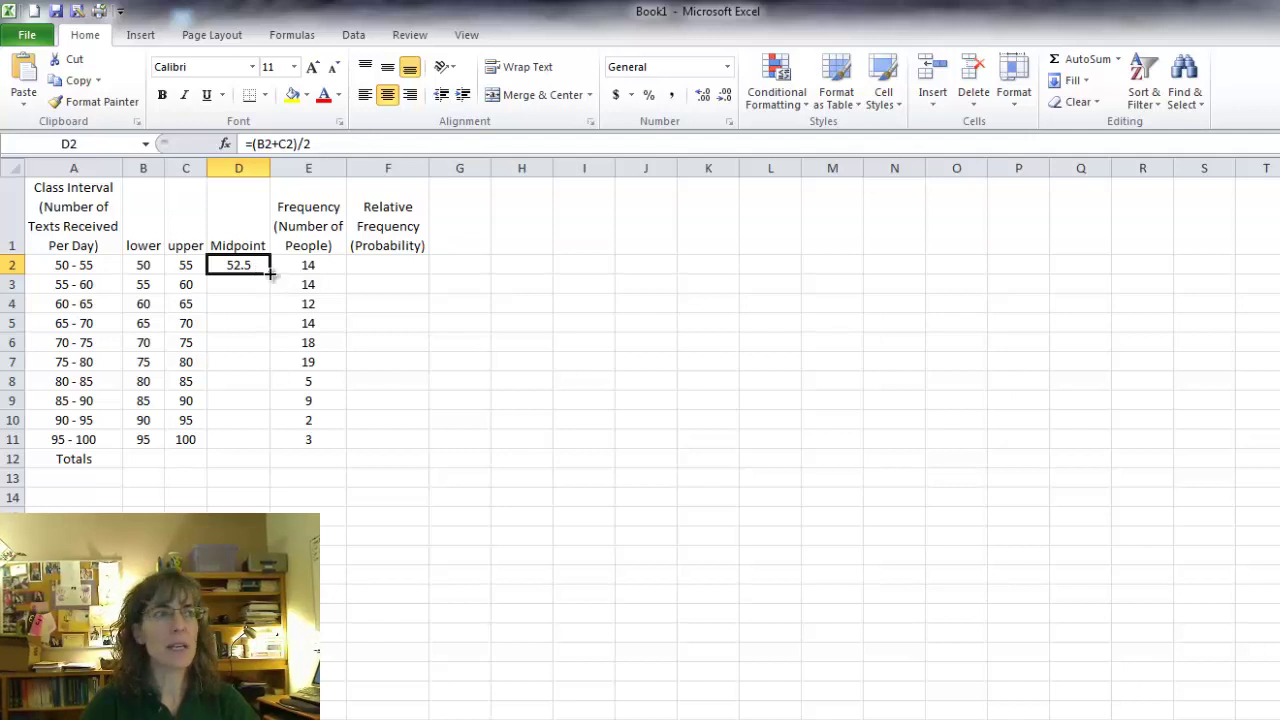
{"action": "left_click_drag", "start_coordinate": [270, 273], "coordinate": [277, 449]}
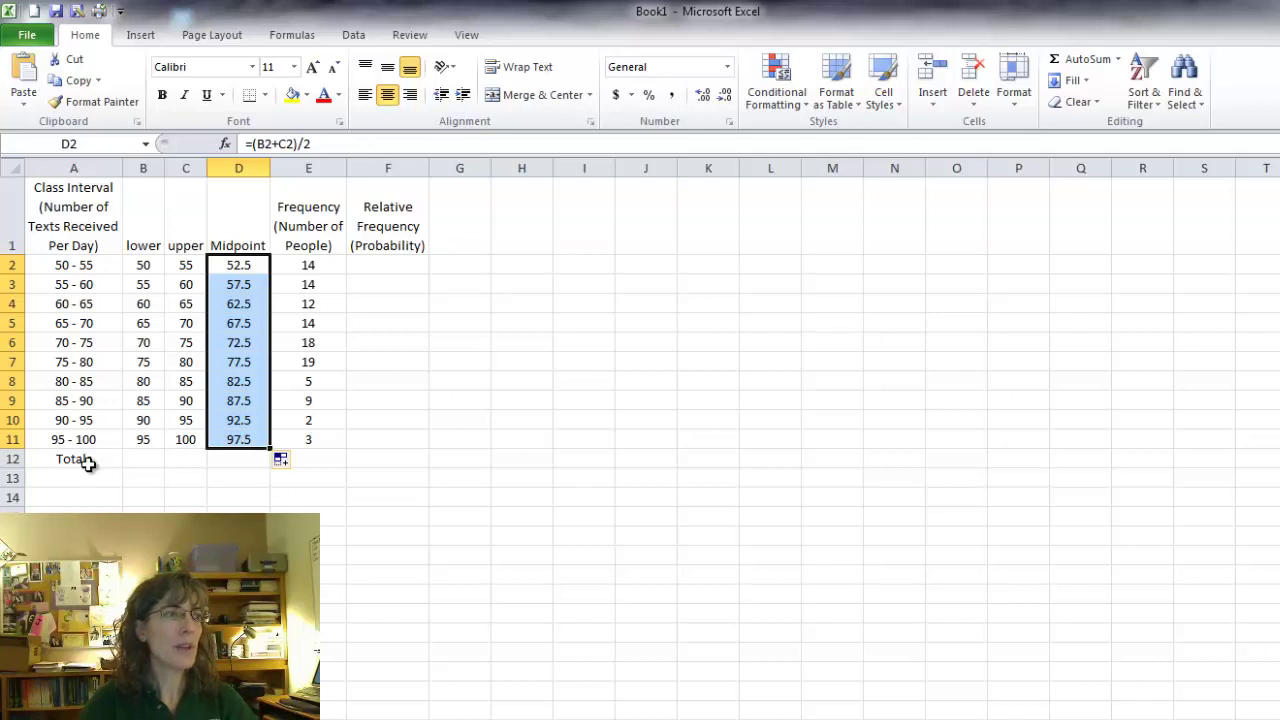
- AutoSum the frequencies E2:E11 to show the total 110 in E12
{"action": "left_click", "coordinate": [150, 461]}
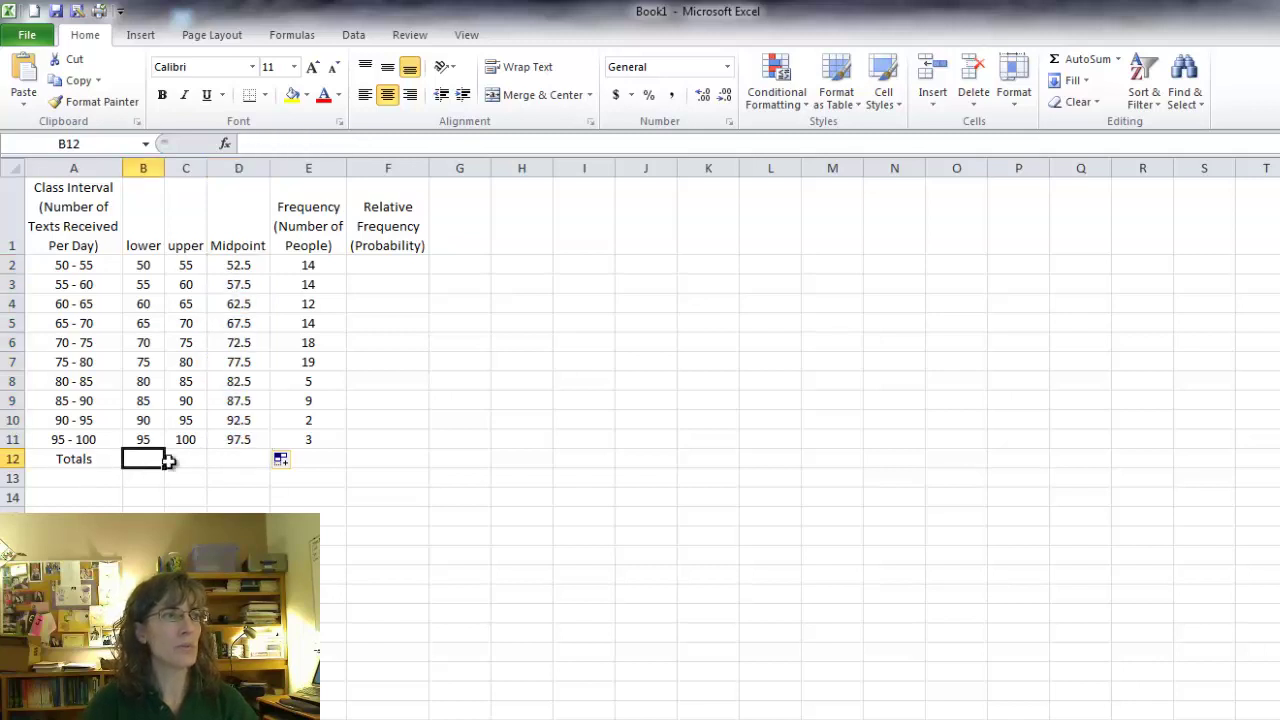
{"action": "left_click", "coordinate": [240, 458]}
{"action": "left_click", "coordinate": [321, 459]}
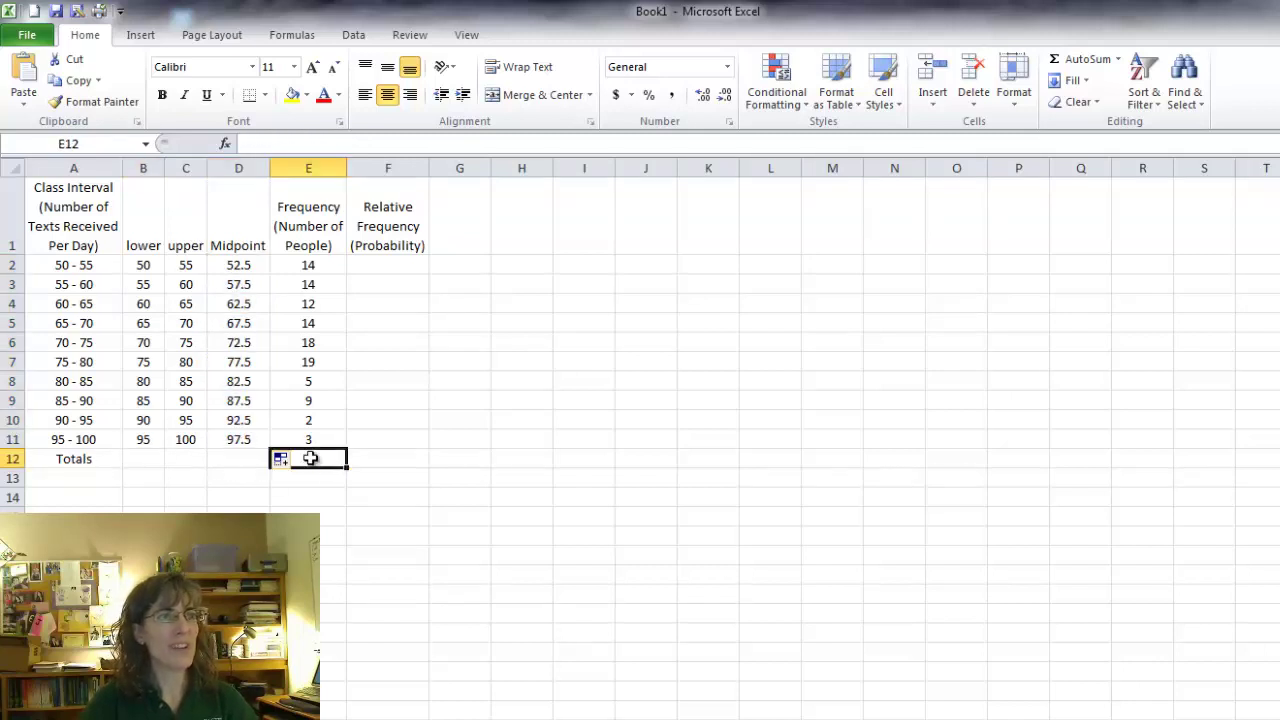
{"action": "left_click_drag", "start_coordinate": [316, 264], "coordinate": [306, 436]}
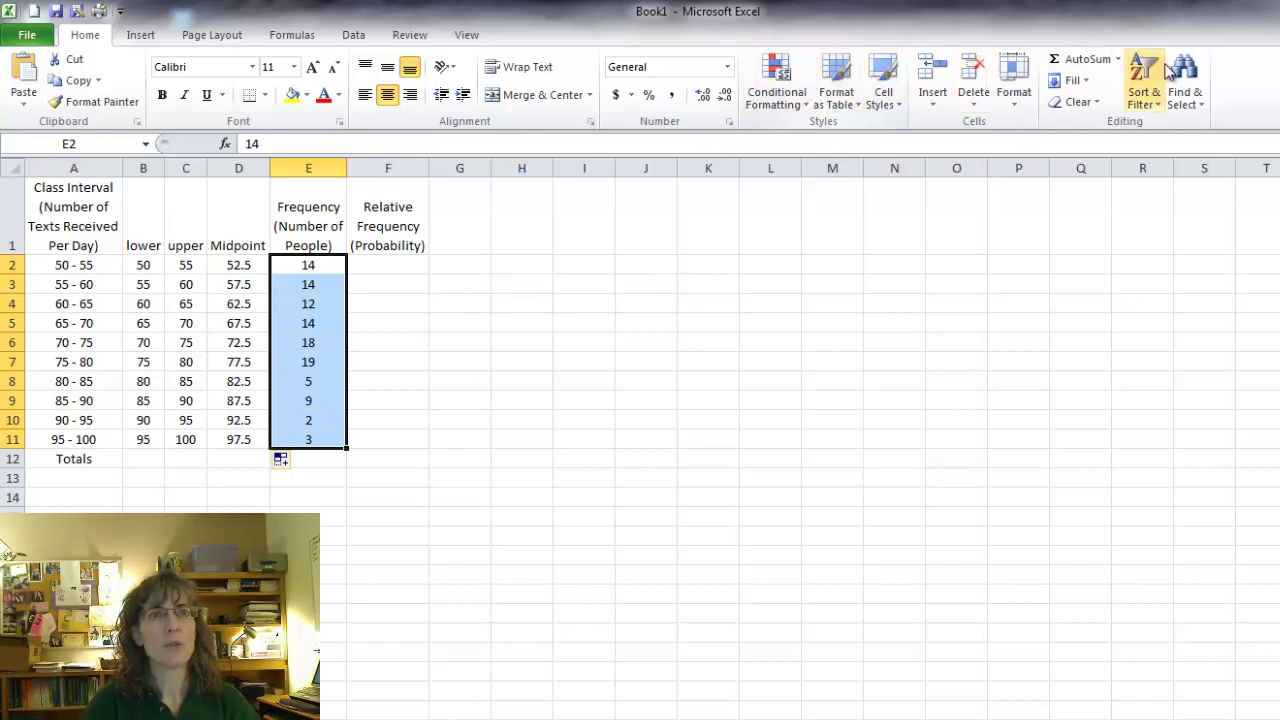
{"action": "left_click", "coordinate": [1090, 59]}
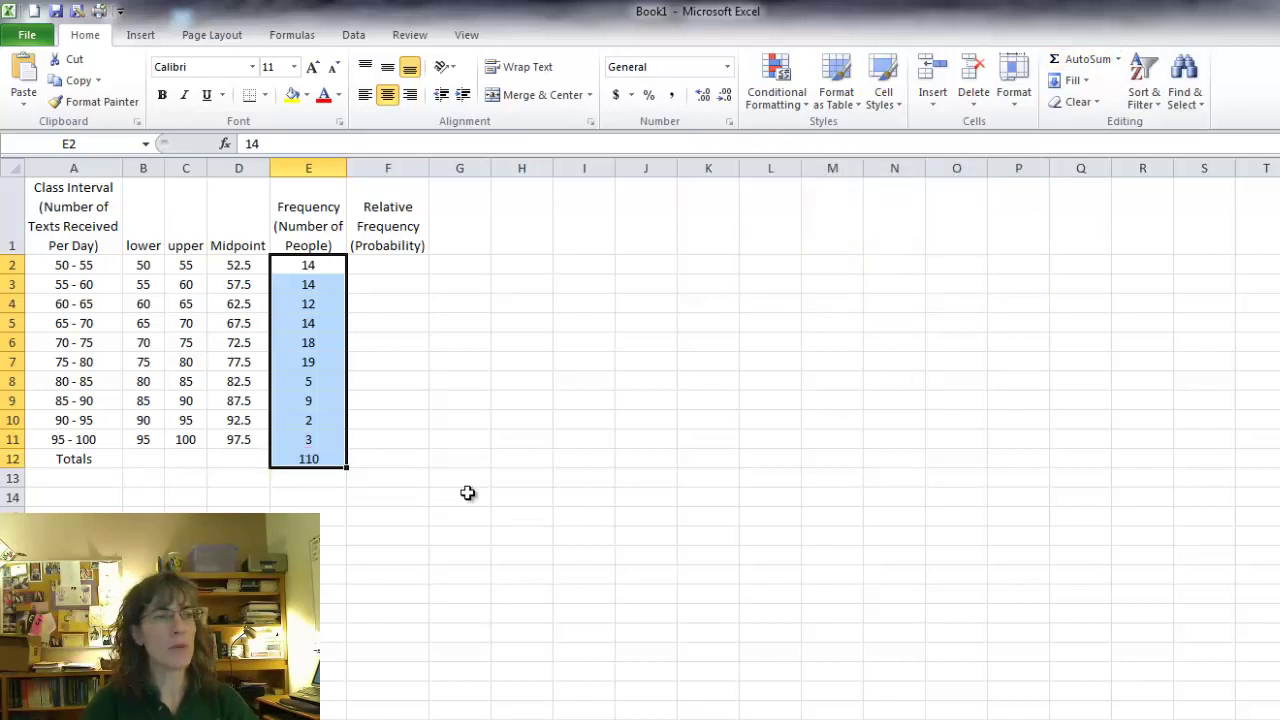
{"action": "left_click", "coordinate": [361, 462]}
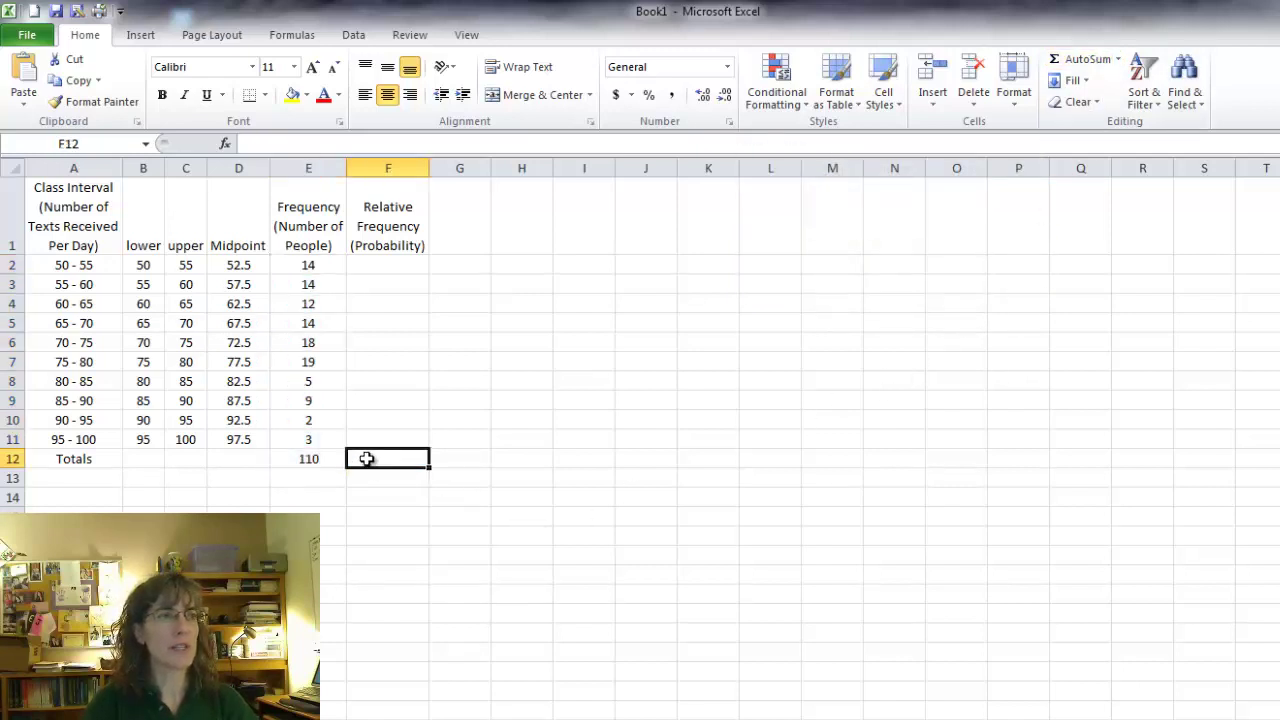
- Enter =E2/E12 in F2 and copy it down to F11, producing #DIV/0! errors below
{"action": "left_click", "coordinate": [390, 266]}
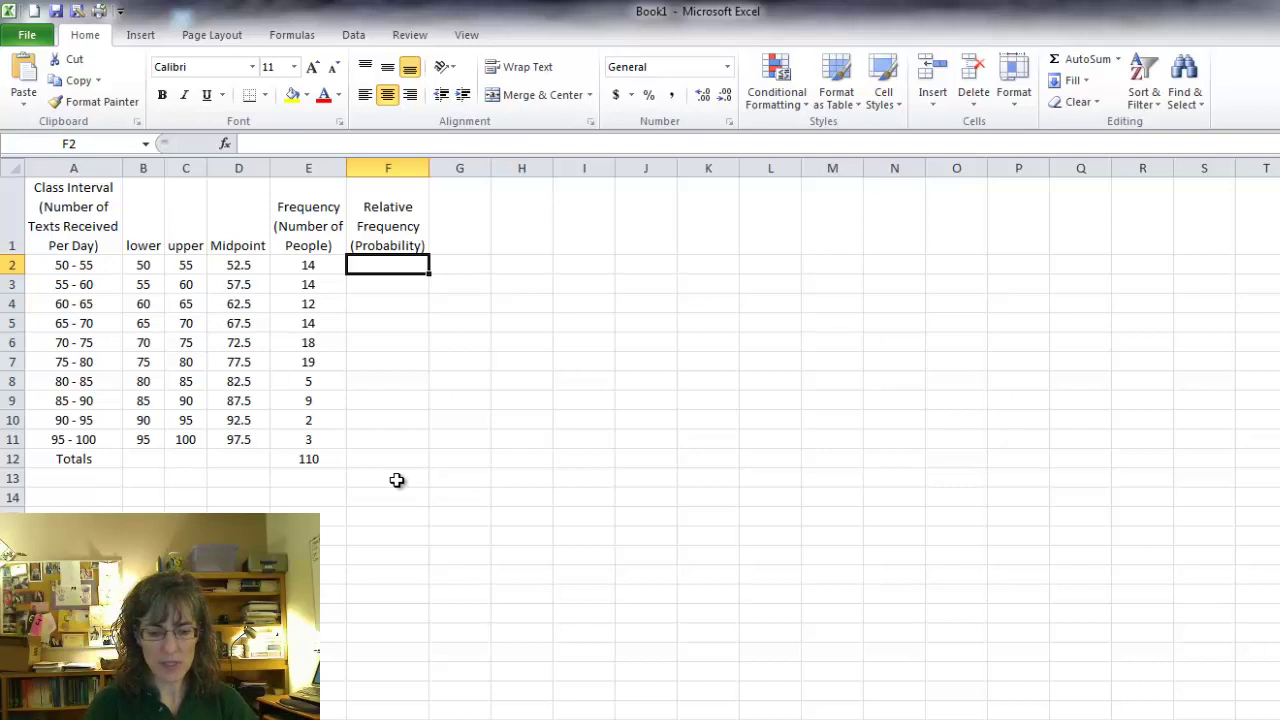
{"action": "type", "text": "="}
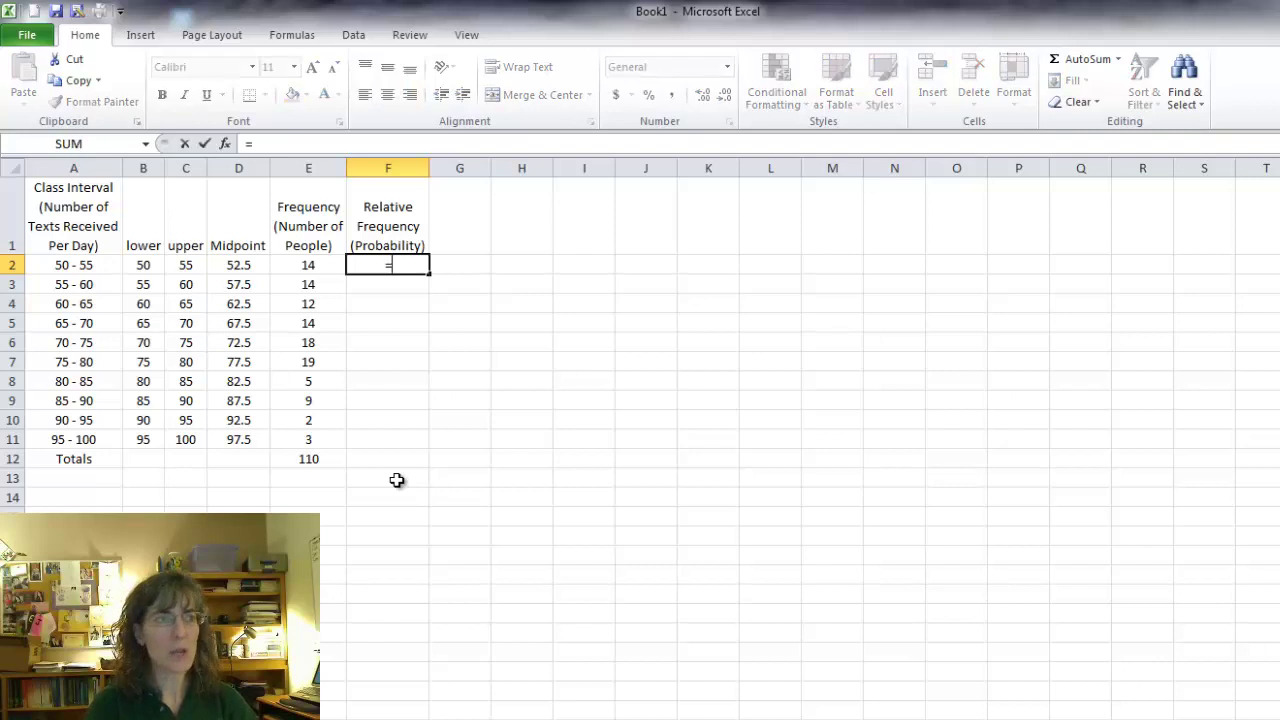
{"action": "left_click", "coordinate": [303, 268]}
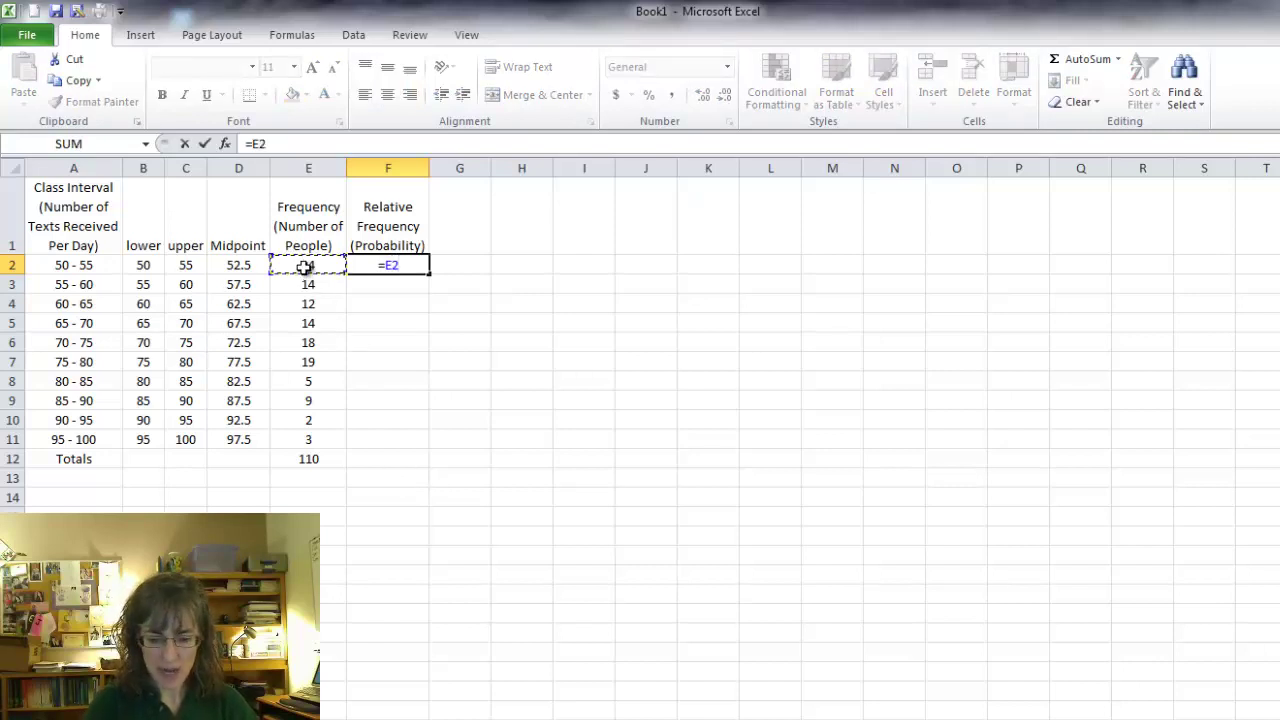
{"action": "type", "text": "/"}
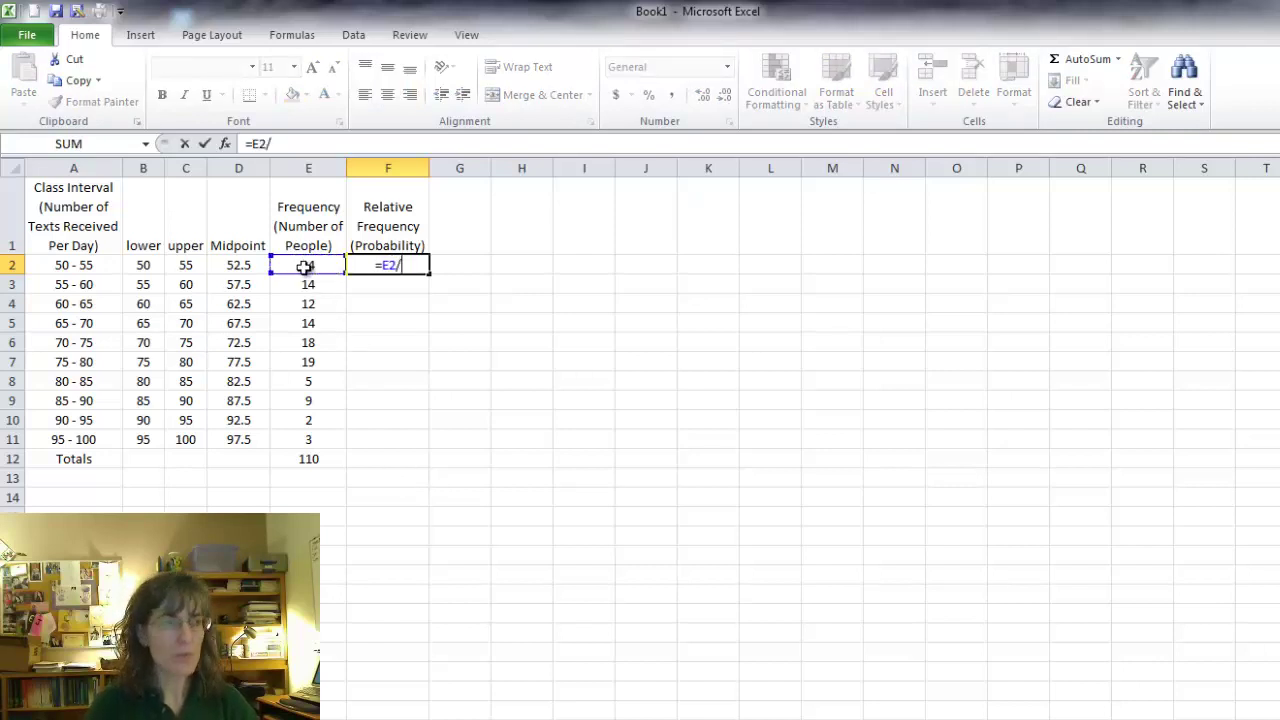
{"action": "left_click", "coordinate": [311, 459]}
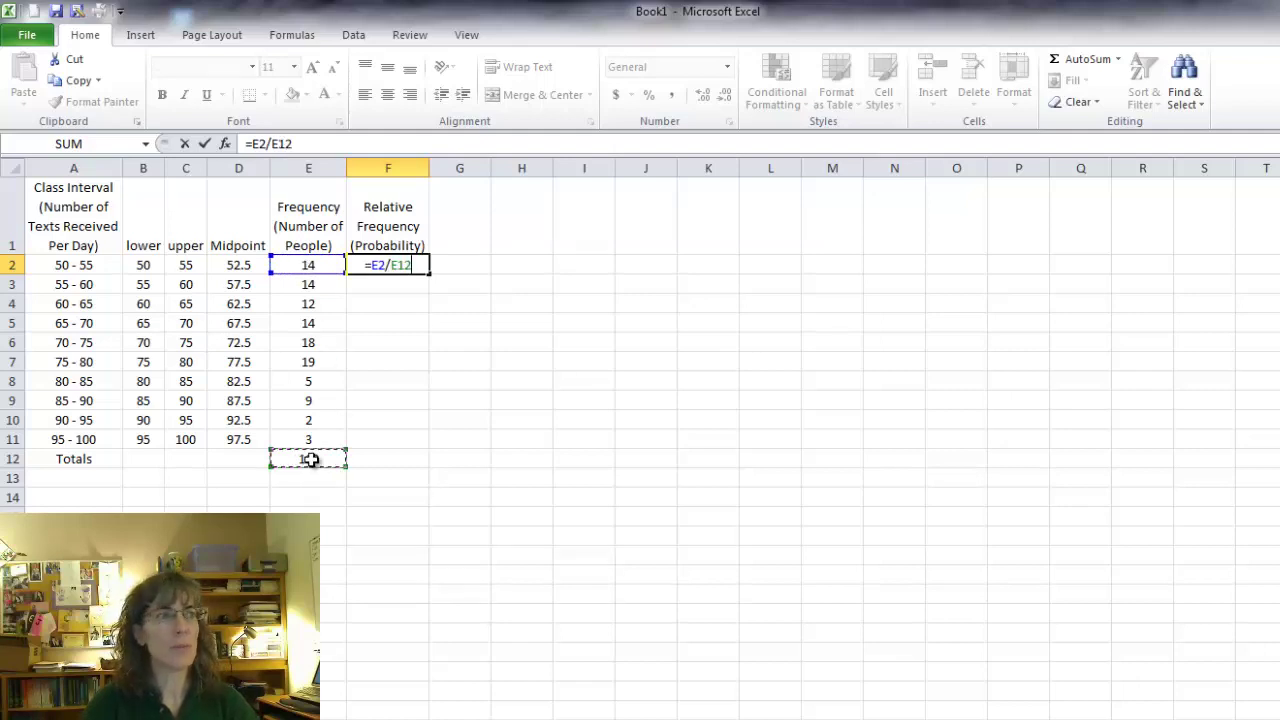
{"action": "key", "text": "Return"}
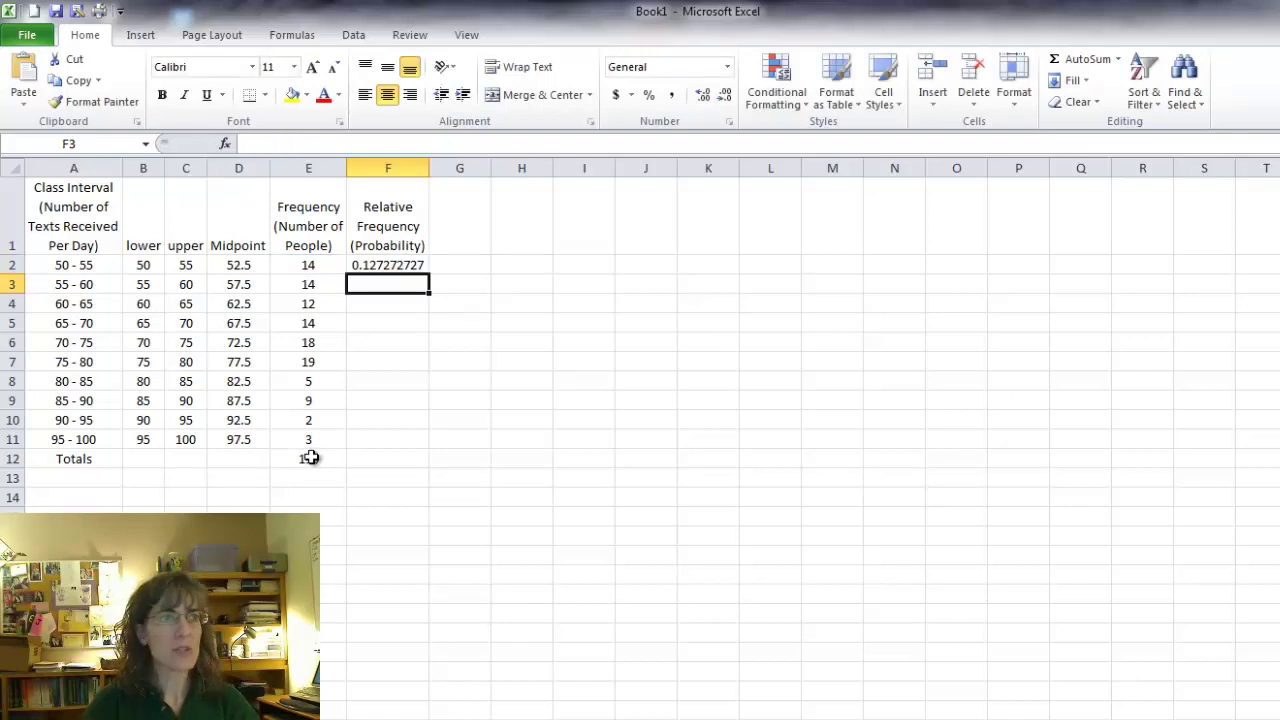
{"action": "left_click", "coordinate": [406, 266]}
{"action": "left_click_drag", "start_coordinate": [430, 278], "coordinate": [424, 441]}
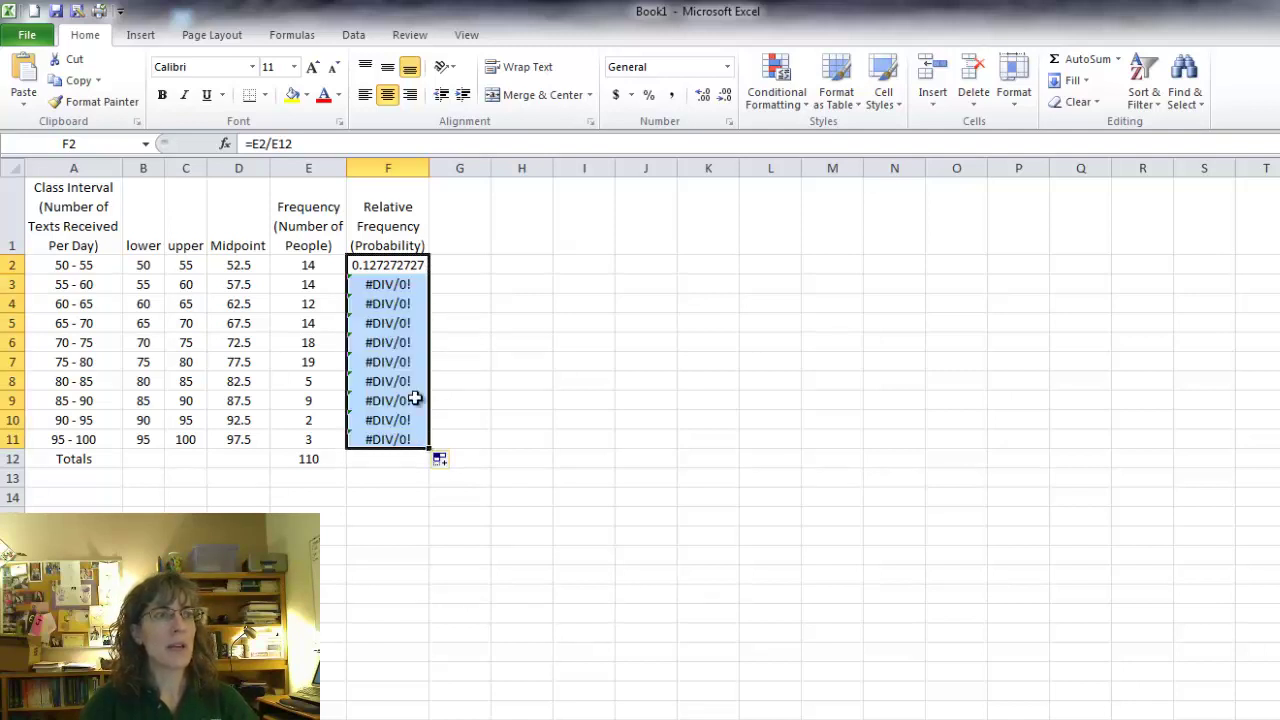
{"action": "left_click", "coordinate": [388, 284]}
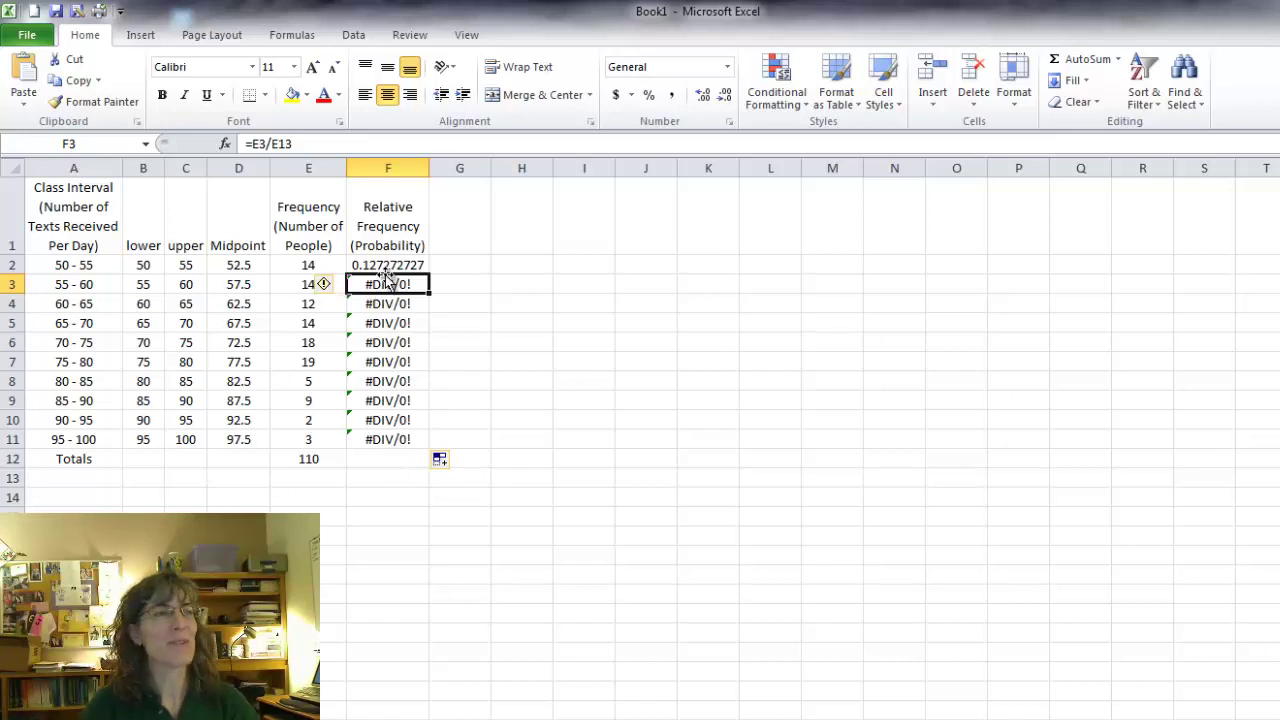
- Change F2's formula to =E2/$E$12 so the total reference is absolute
{"action": "left_click", "coordinate": [300, 144]}
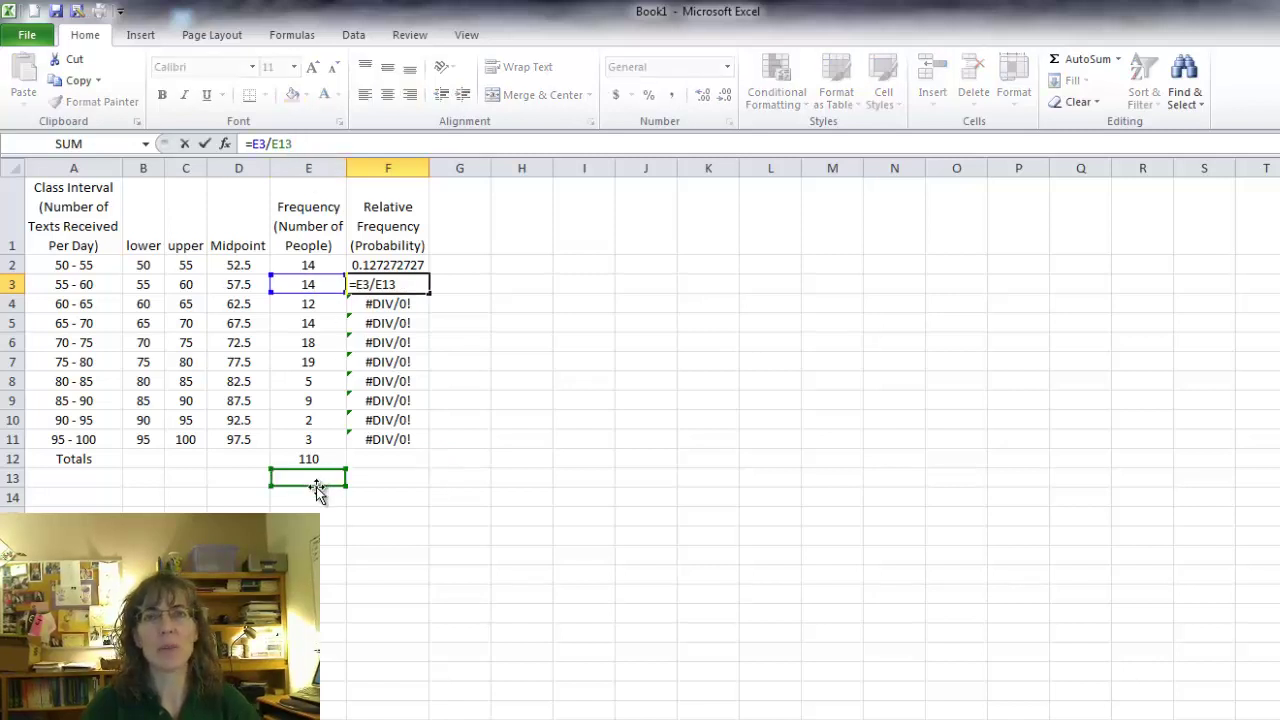
{"action": "left_click", "coordinate": [388, 263]}
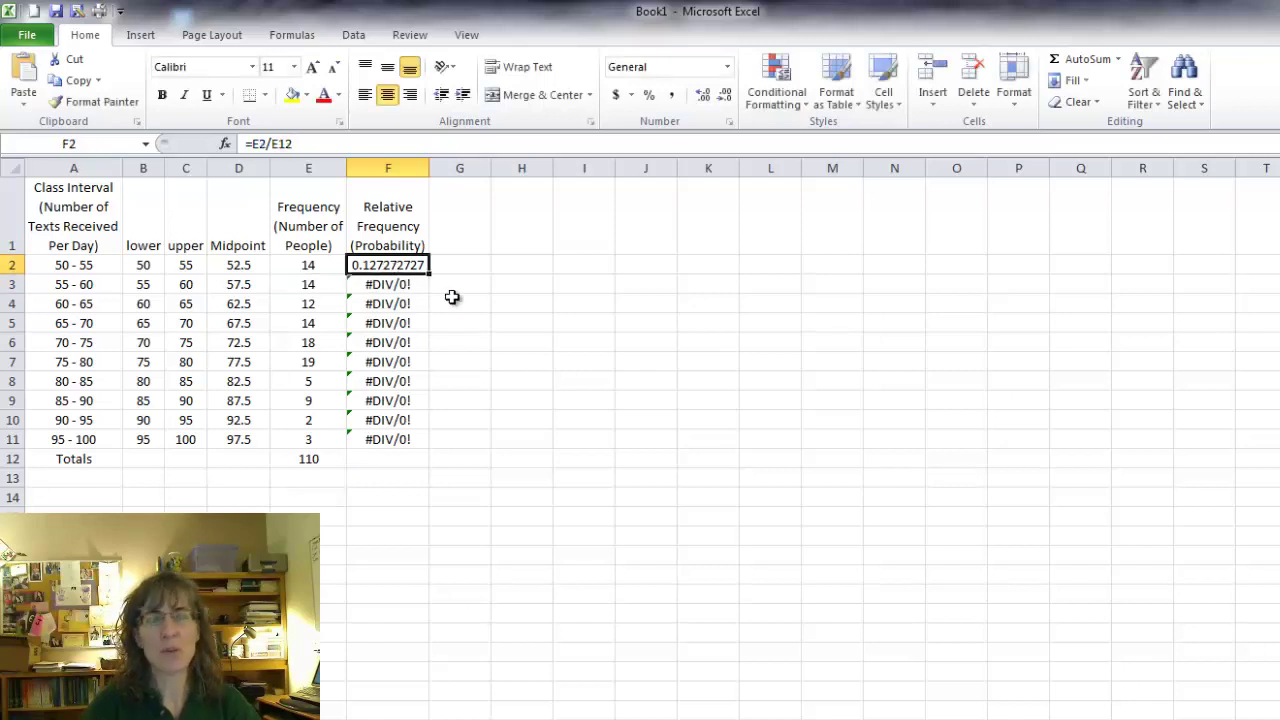
{"action": "left_click", "coordinate": [289, 144]}
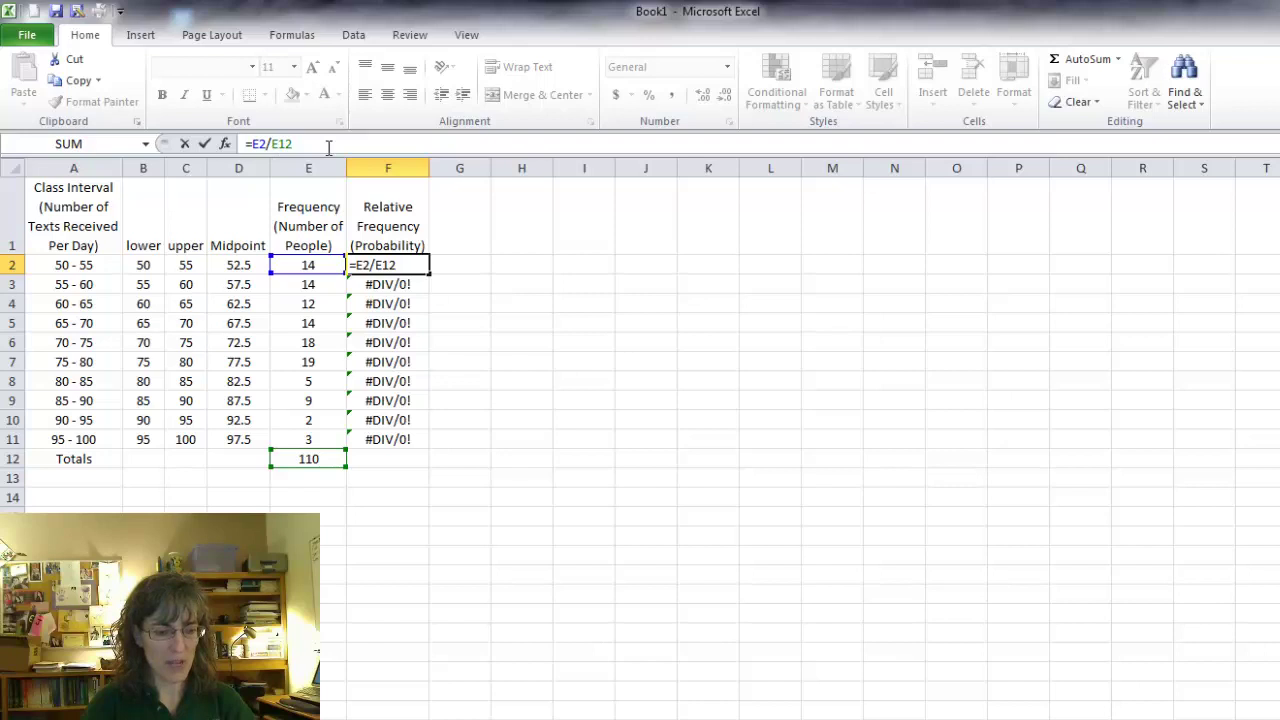
{"action": "key", "text": "F4"}
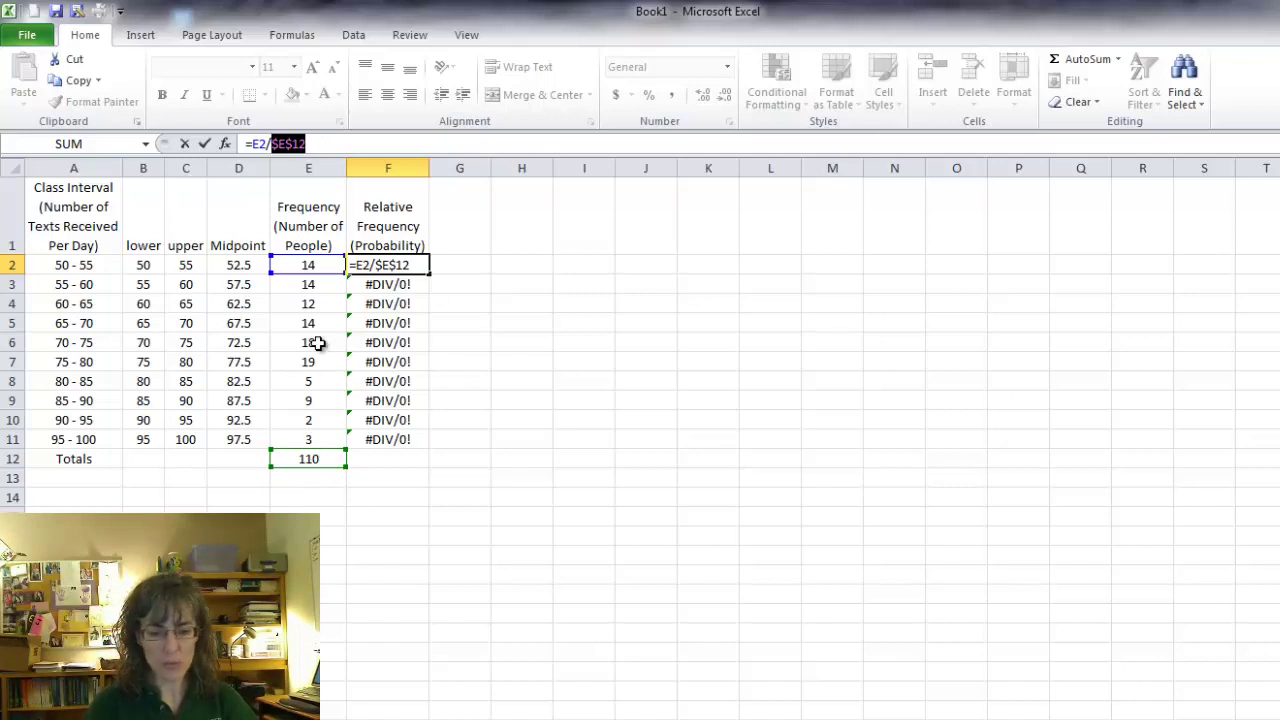
{"action": "key", "text": "Return"}
- Copy the corrected formula down to F11 and verify F6 divides by $E$12
{"action": "left_click", "coordinate": [415, 267]}
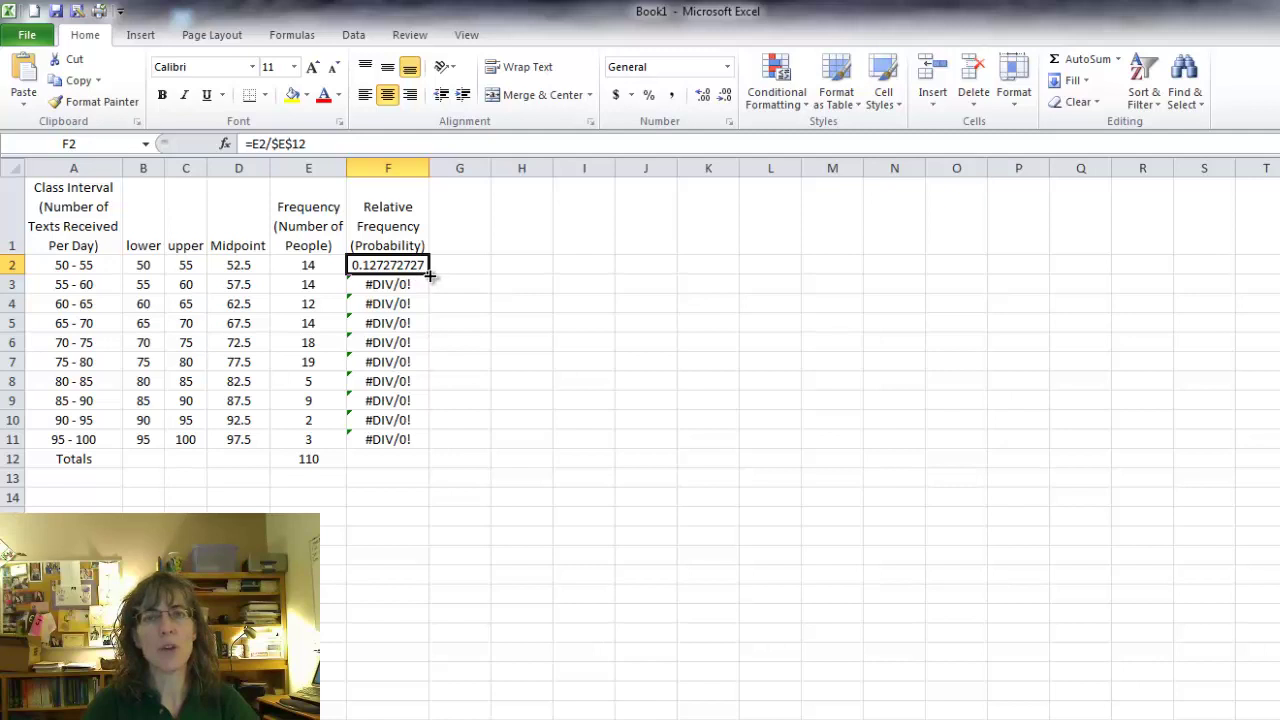
{"action": "left_click_drag", "start_coordinate": [428, 276], "coordinate": [428, 447]}
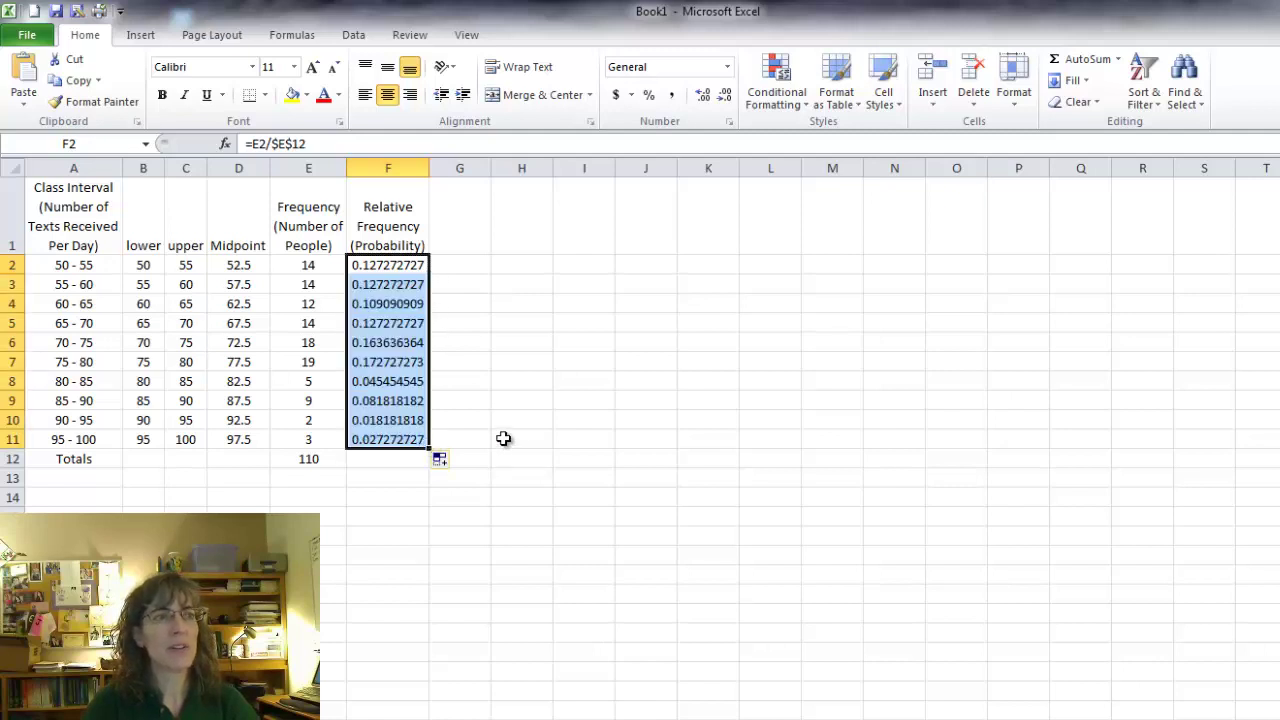
{"action": "left_click", "coordinate": [372, 346]}
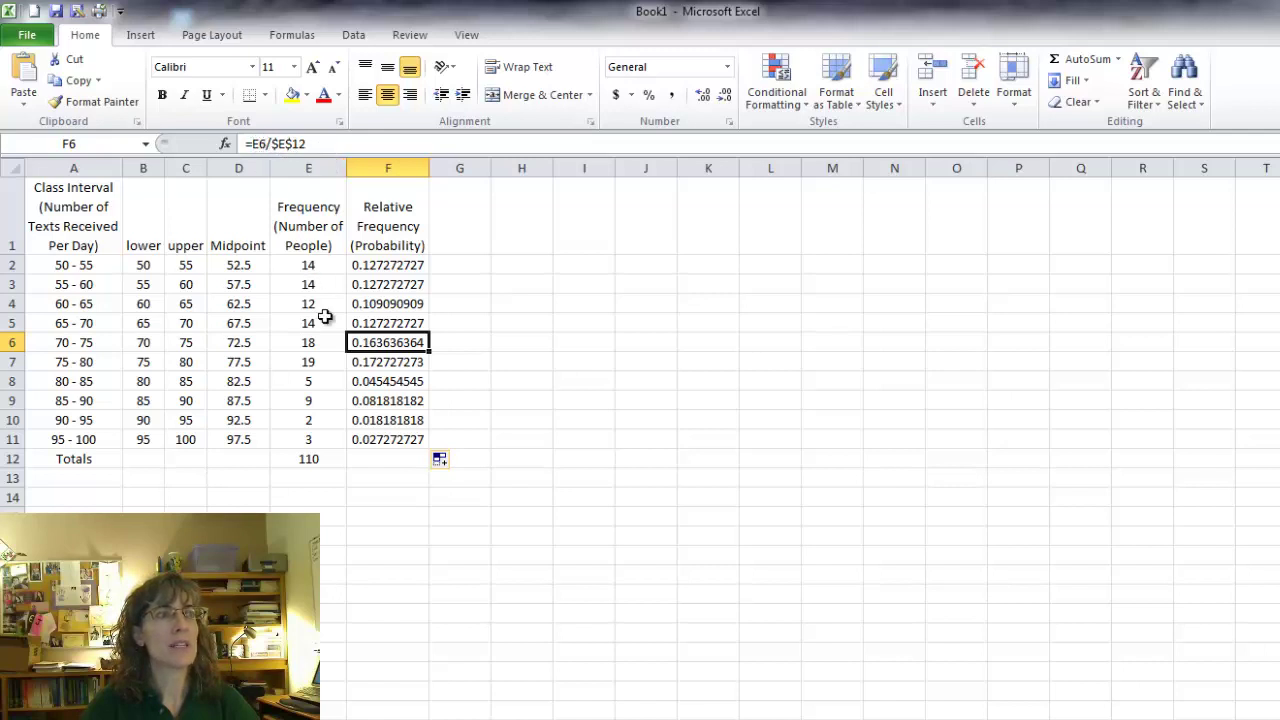
{"action": "left_click", "coordinate": [324, 143]}
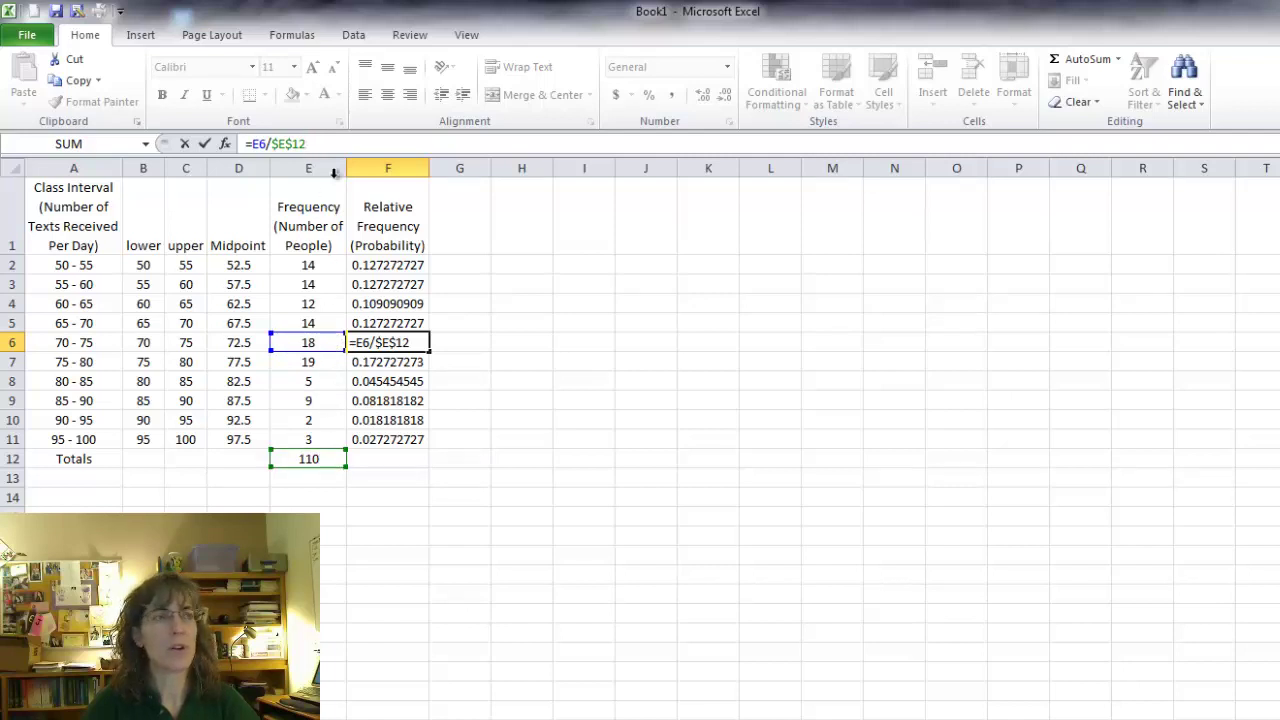
{"action": "key", "text": "Return"}
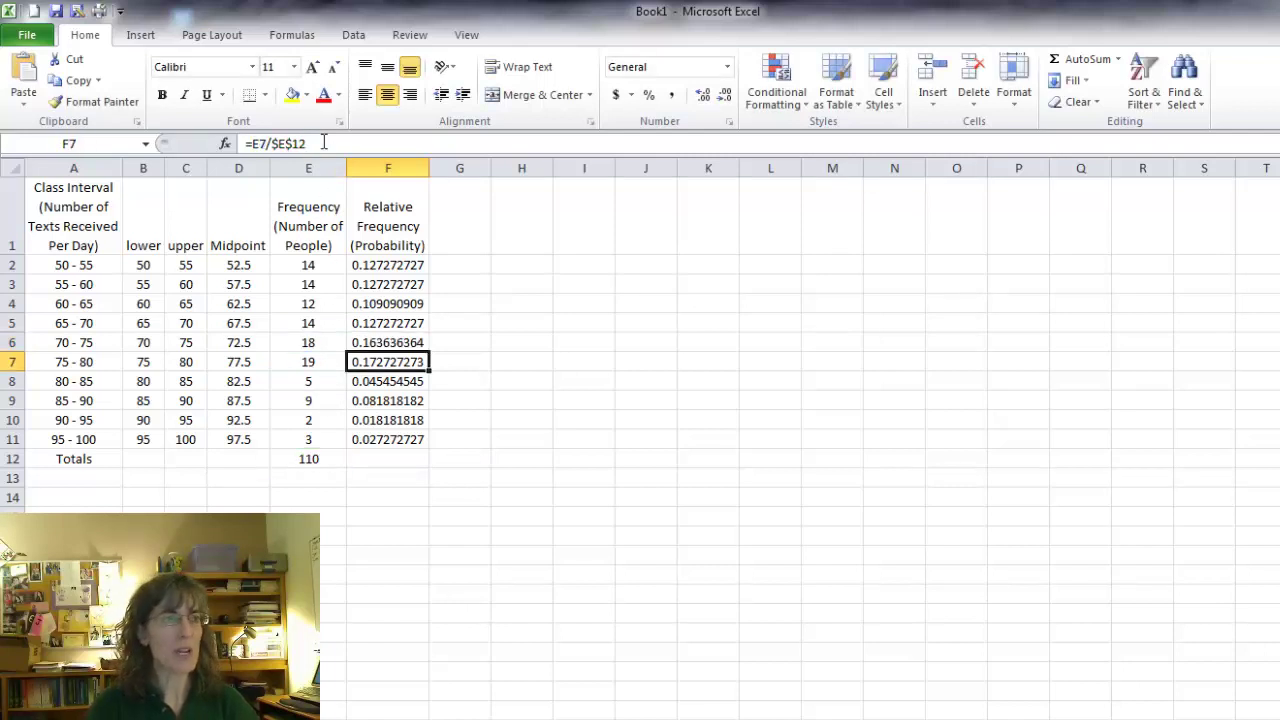
- Format column F as Number with 2 decimal places, showing 0.13 through 0.03
{"action": "left_click", "coordinate": [384, 165]}
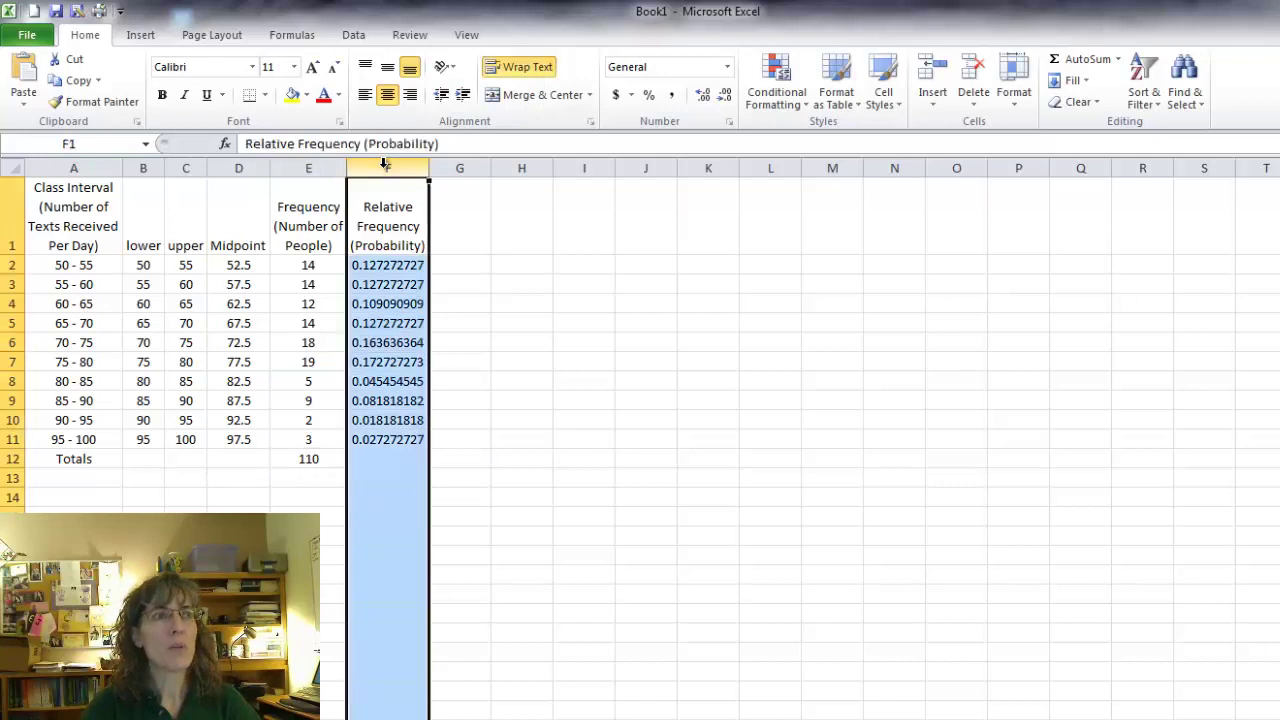
{"action": "right_click", "coordinate": [385, 167]}
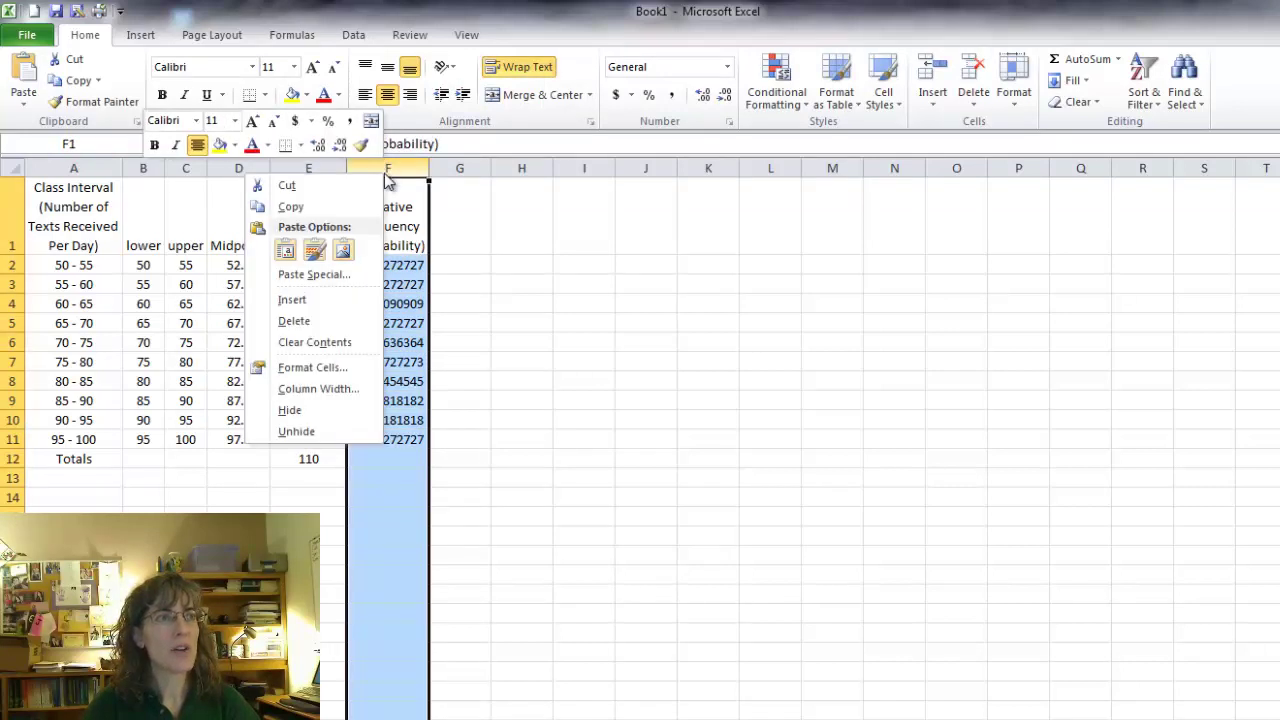
{"action": "left_click", "coordinate": [312, 368]}
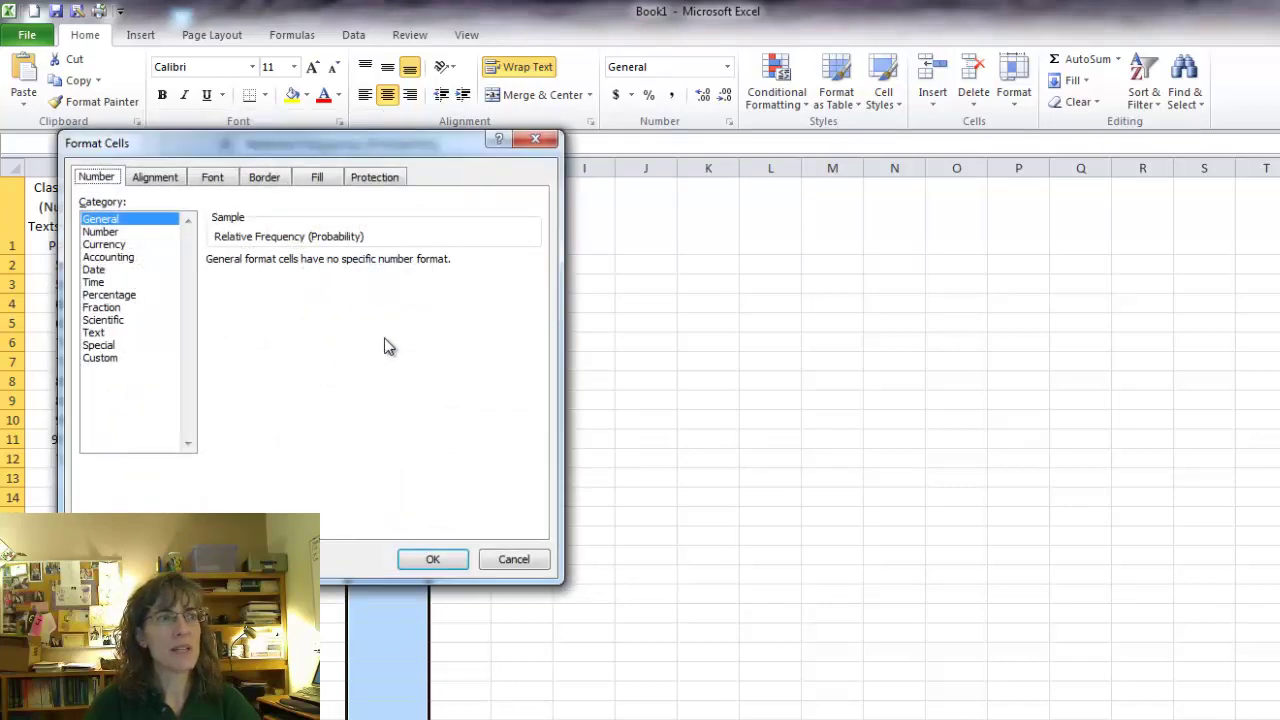
{"action": "left_click", "coordinate": [104, 232]}
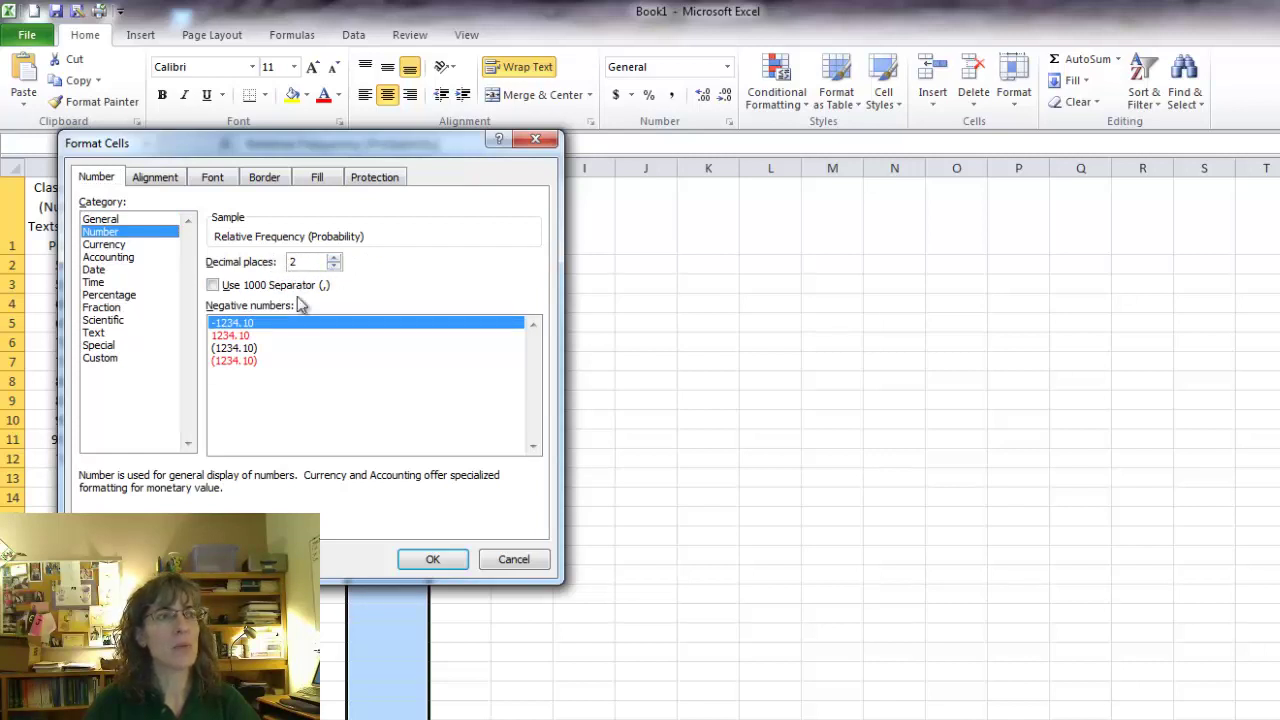
{"action": "left_click", "coordinate": [424, 552]}
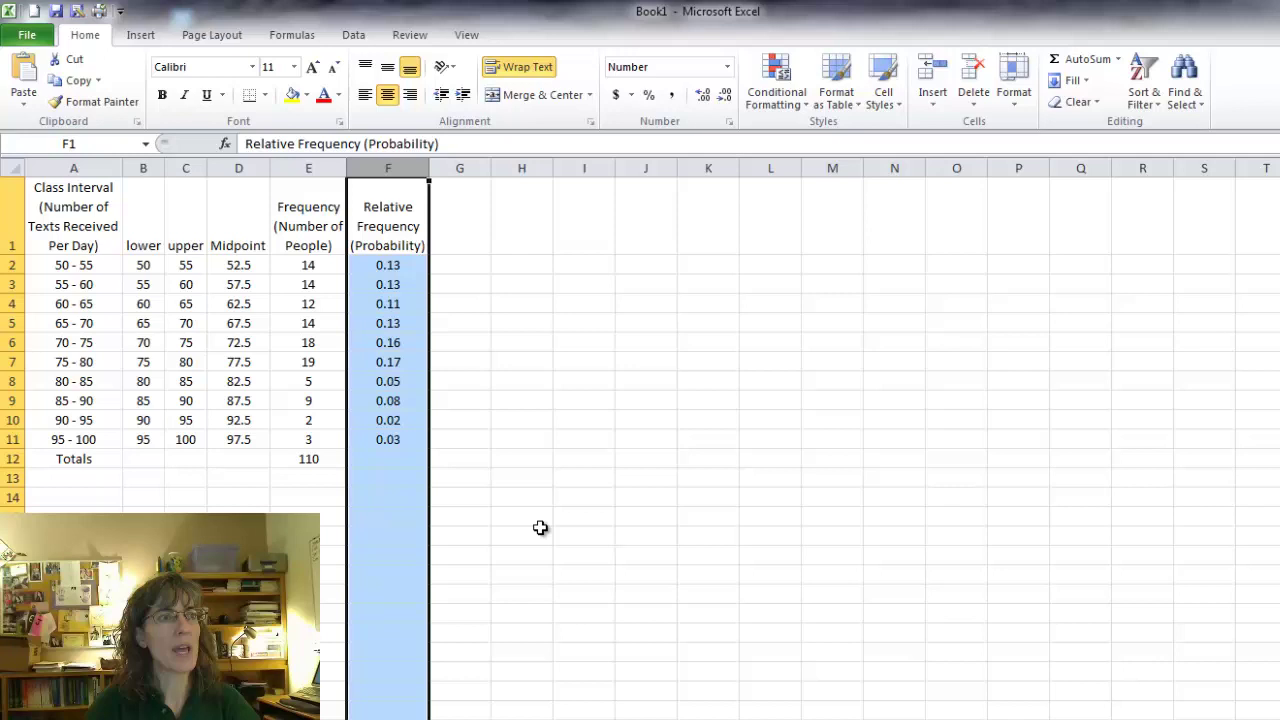
{"action": "left_click", "coordinate": [516, 494]}
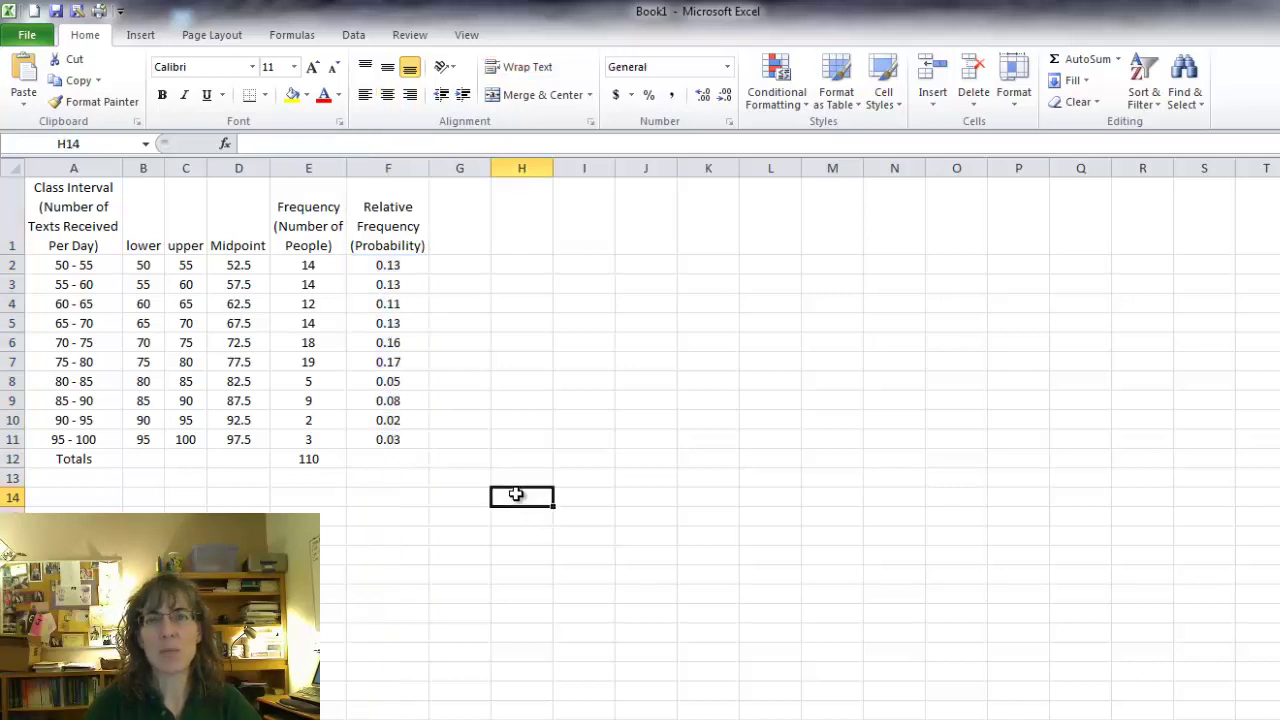
- AutoSum relative frequencies F2:F11 to show 1.00 in F12
{"action": "left_click_drag", "start_coordinate": [409, 266], "coordinate": [408, 438]}
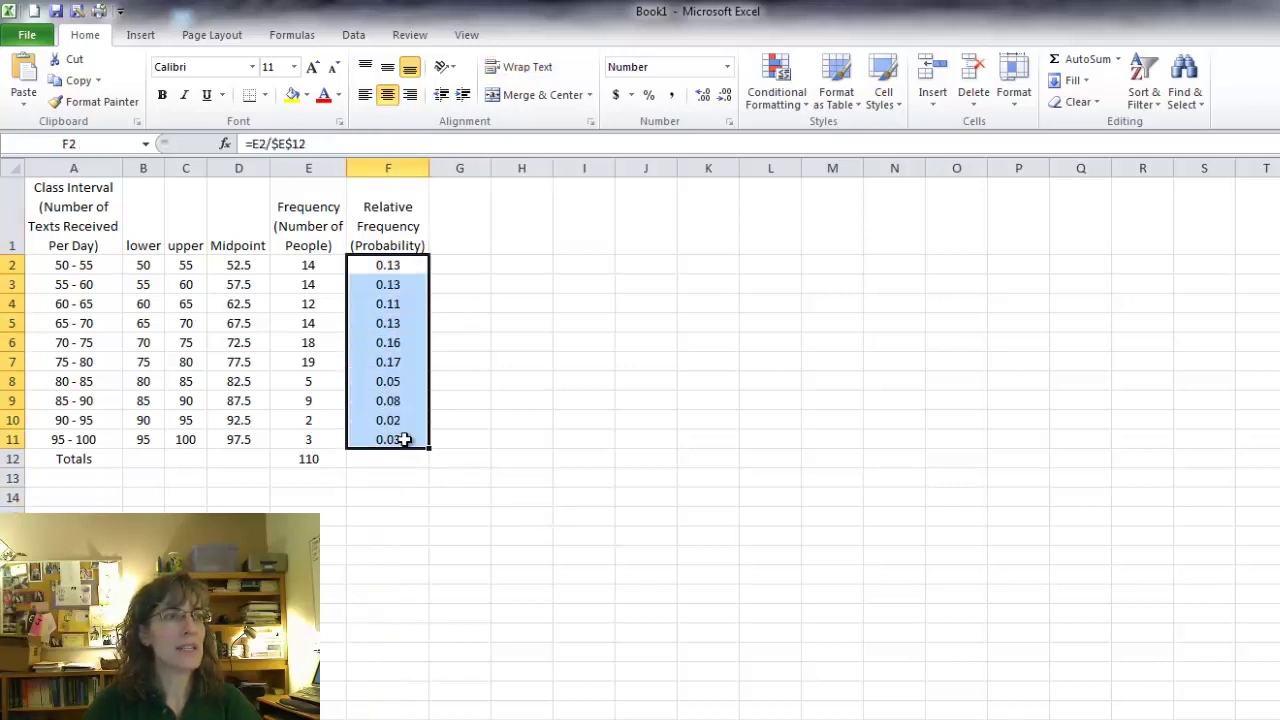
{"action": "left_click", "coordinate": [1082, 59]}
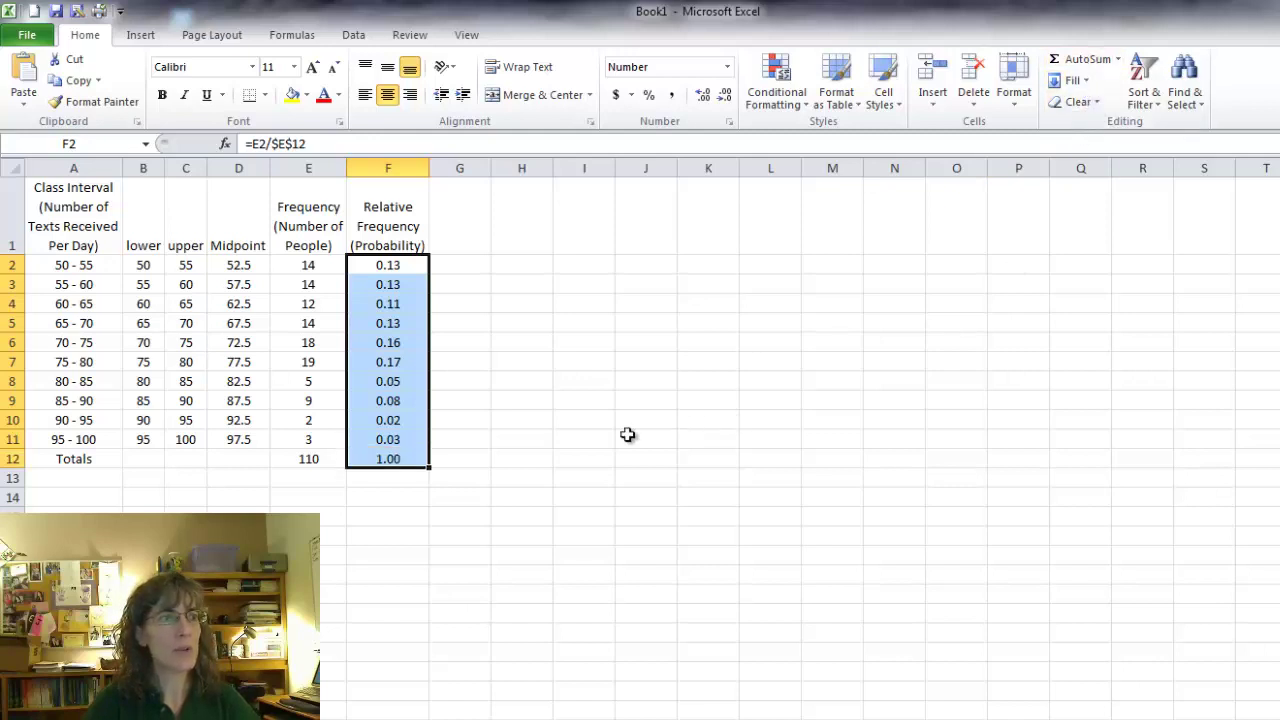
{"action": "left_click", "coordinate": [388, 497]}
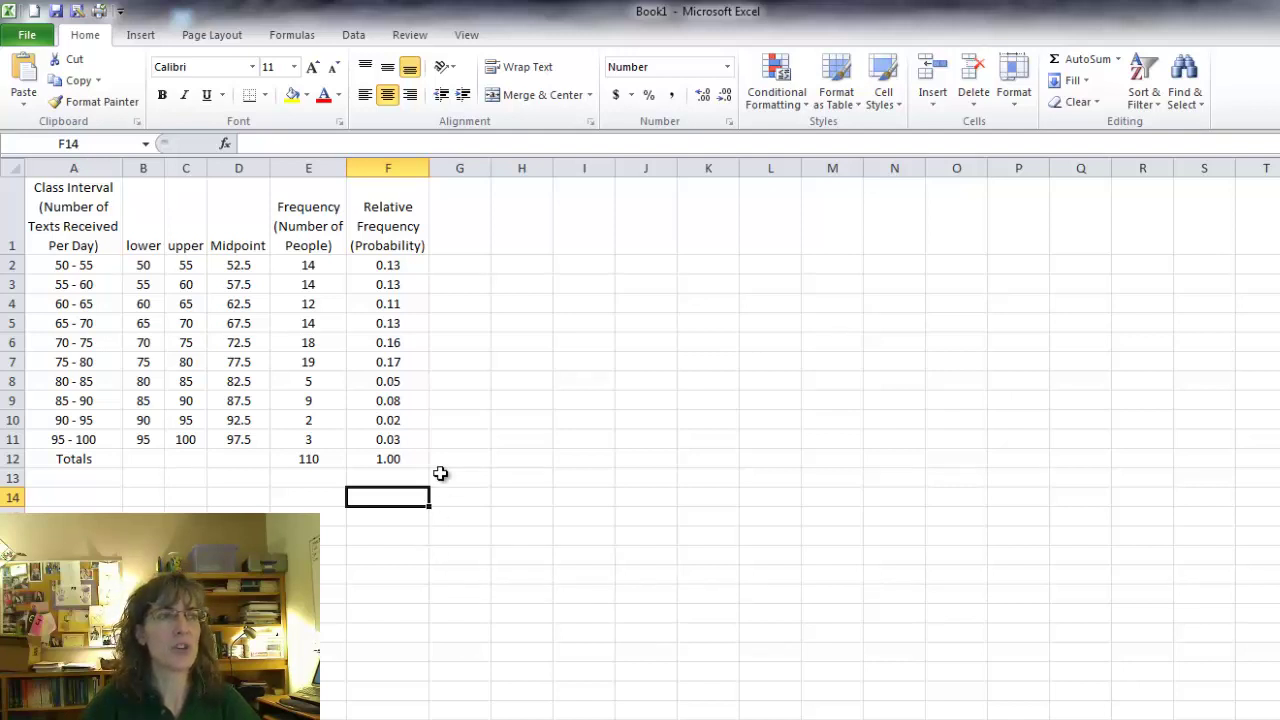
{"action": "left_click", "coordinate": [487, 461]}
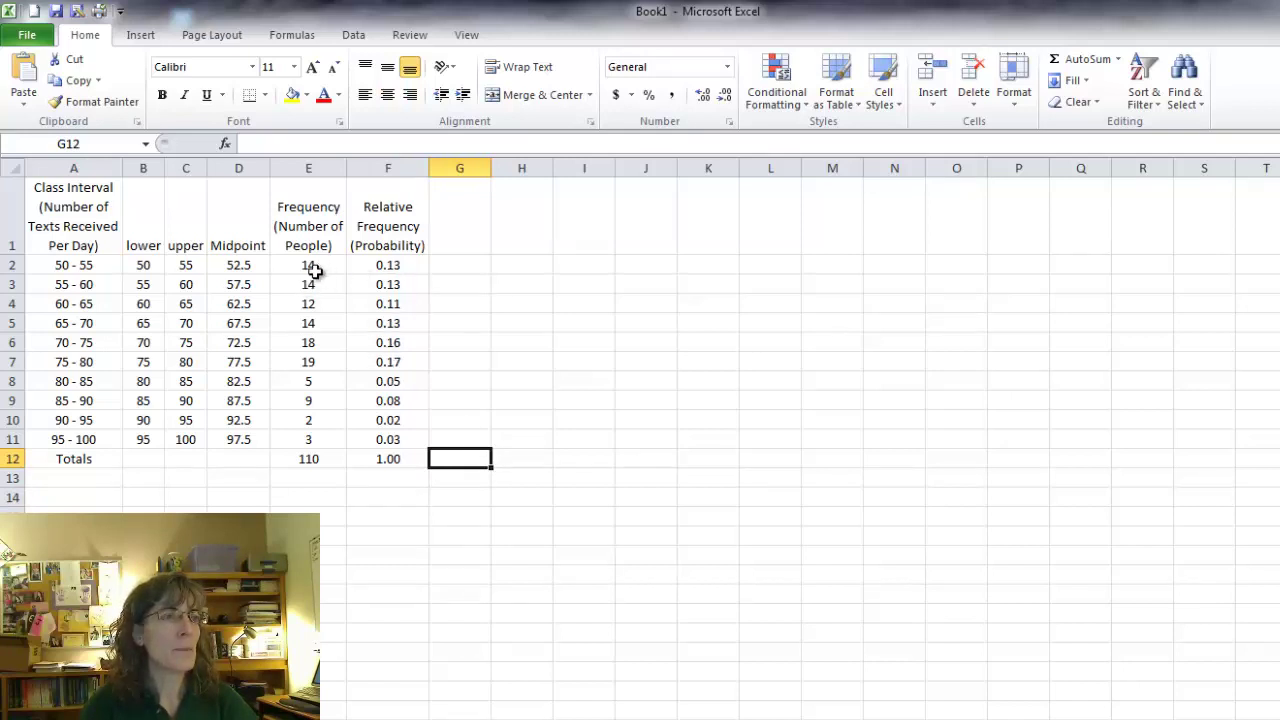
{"action": "left_click_drag", "start_coordinate": [389, 266], "coordinate": [387, 436]}
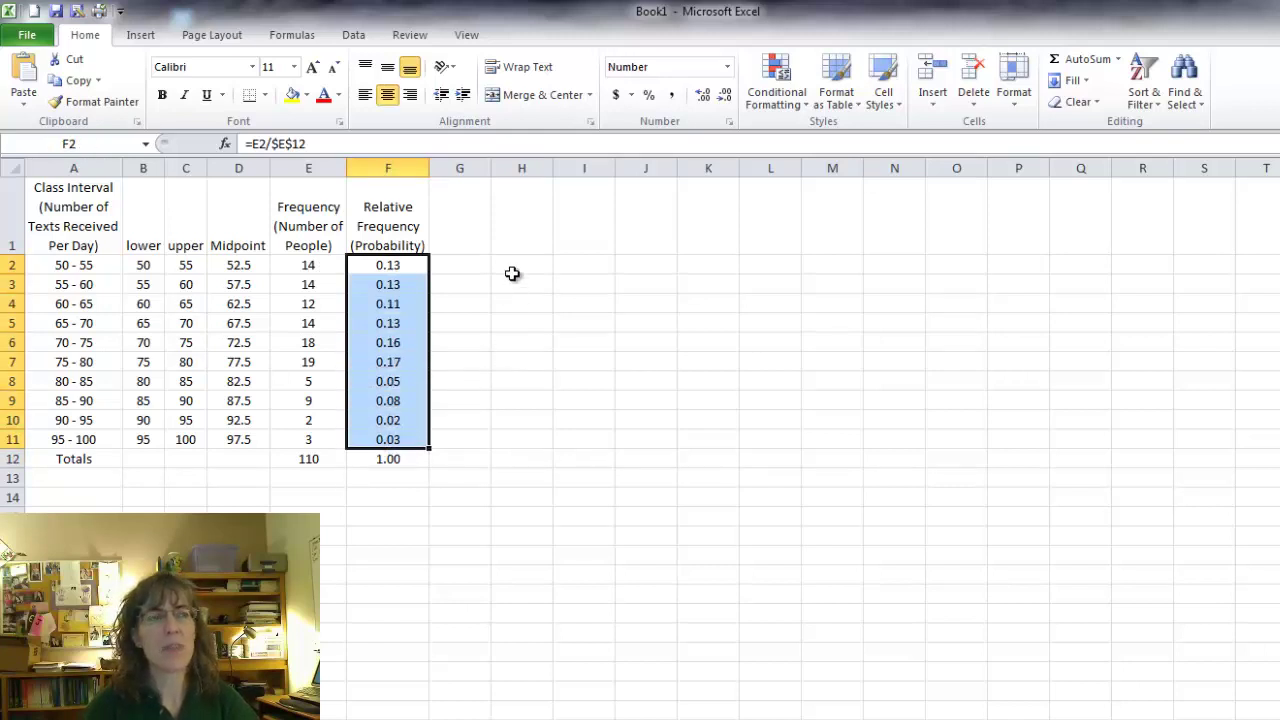
- Insert a 2-D clustered column chart of F2:F11 and apply chart Layout 8
{"action": "left_click", "coordinate": [140, 36]}
{"action": "left_click", "coordinate": [368, 86]}
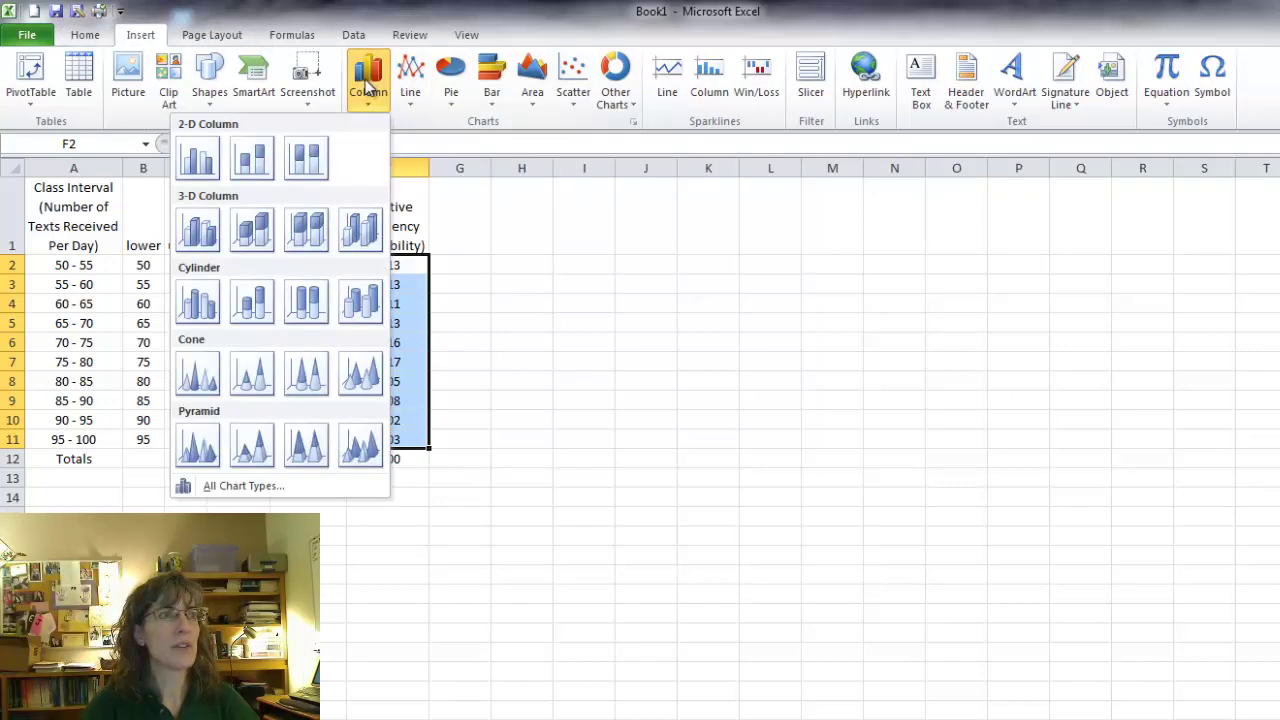
{"action": "left_click", "coordinate": [200, 156]}
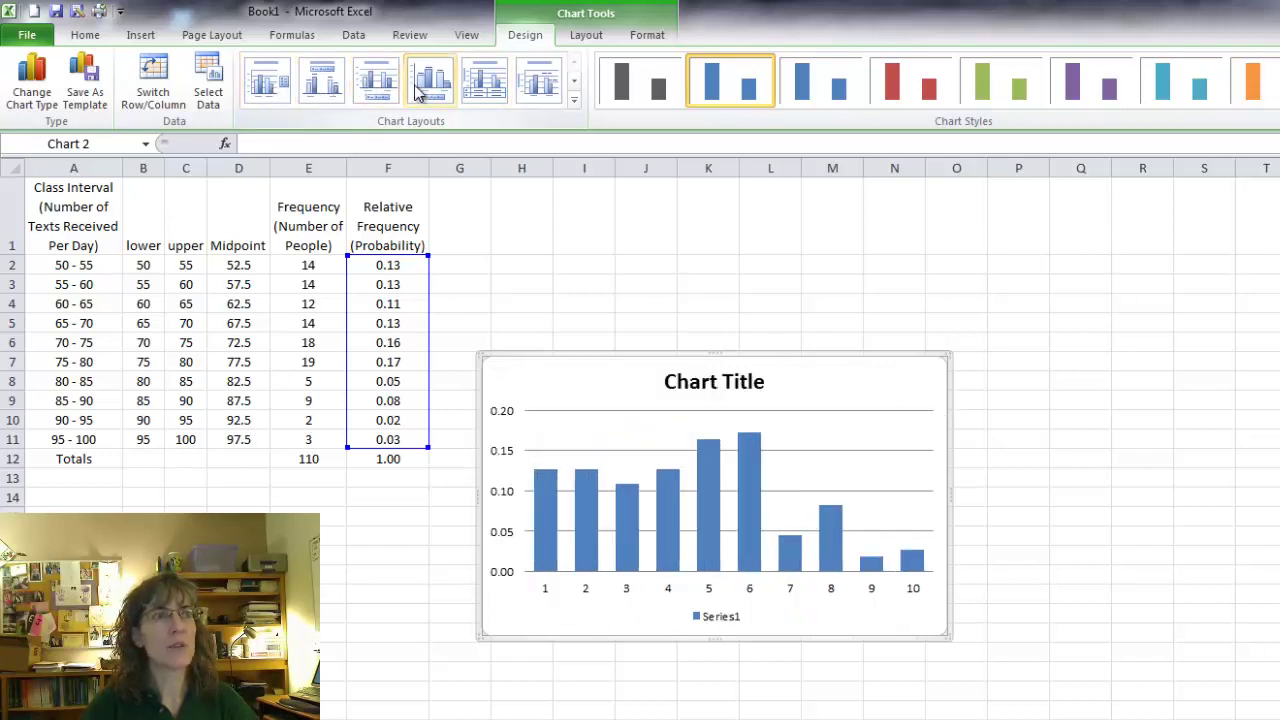
{"action": "left_click", "coordinate": [574, 100]}
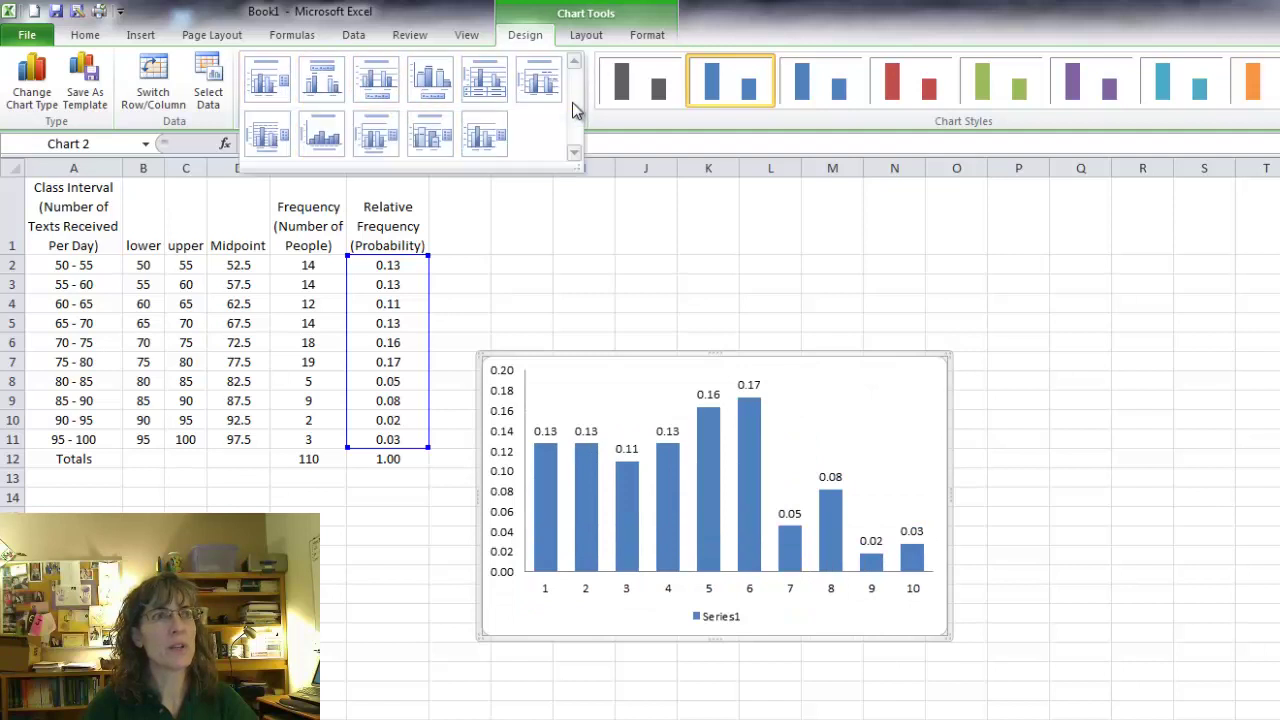
{"action": "left_click", "coordinate": [323, 139]}
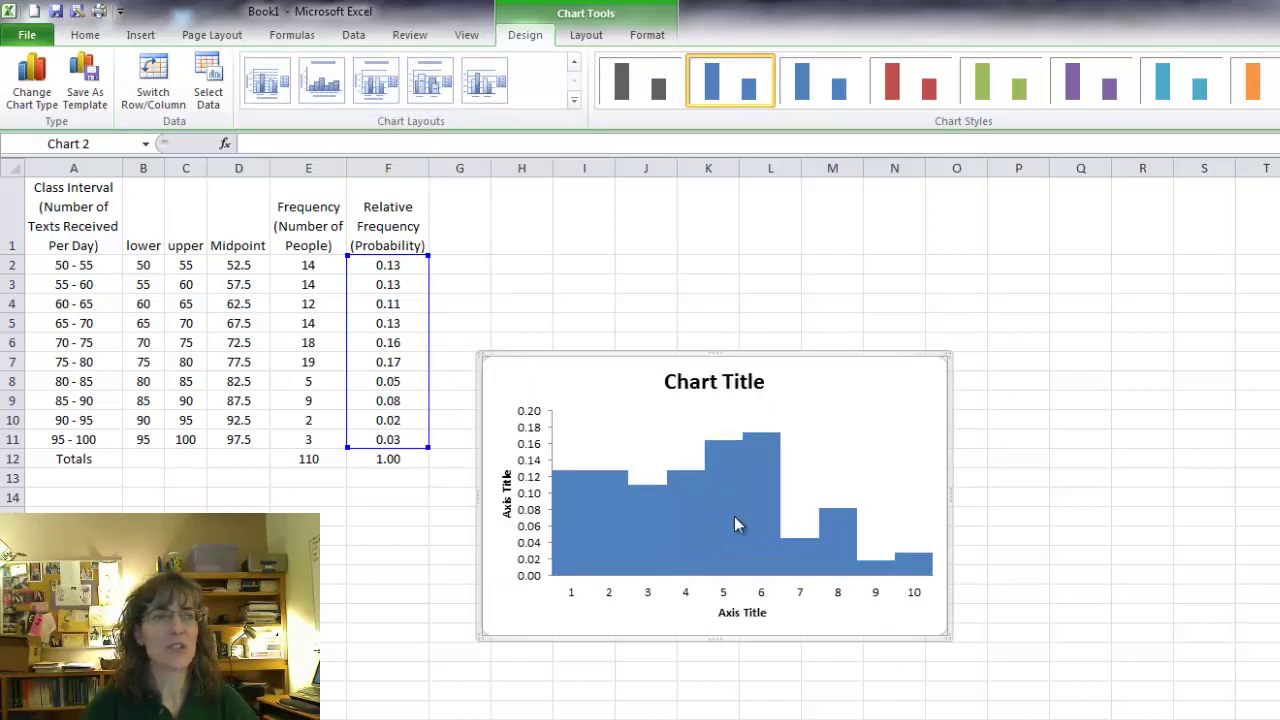
- Title the chart 'Texts Received Daily'
{"action": "left_click", "coordinate": [697, 385]}
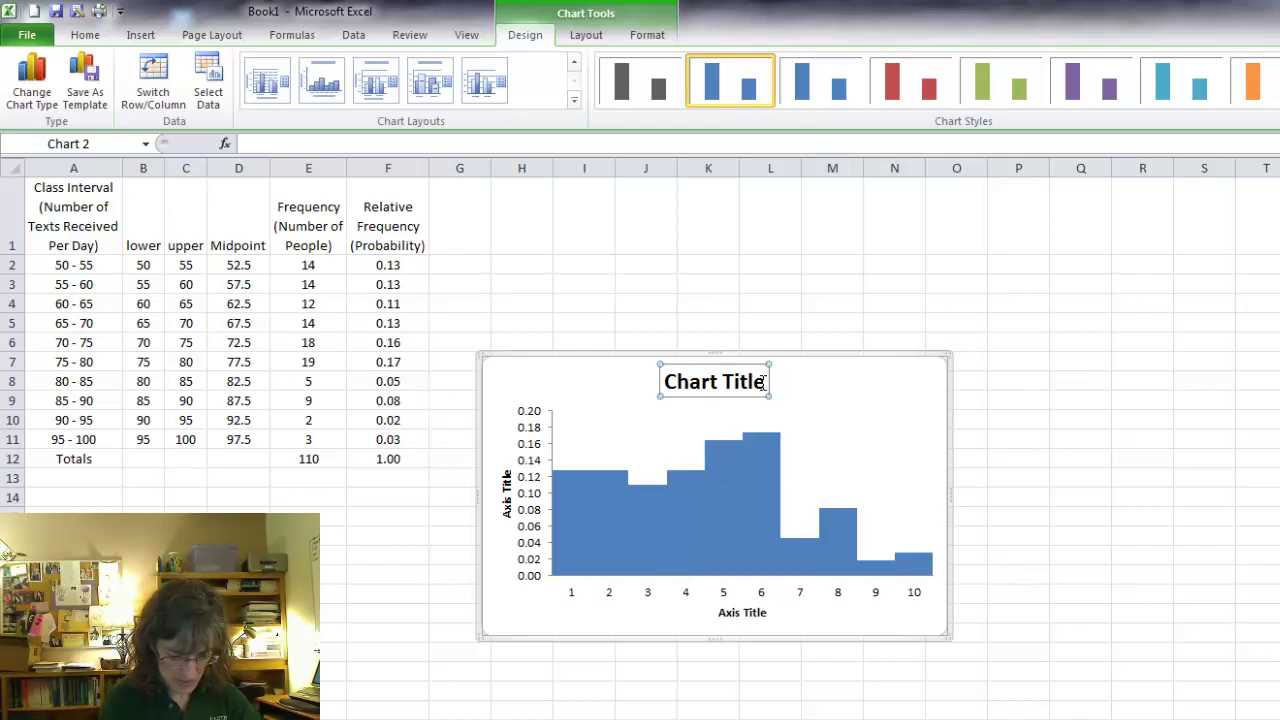
{"action": "type", "text": "Texts"}
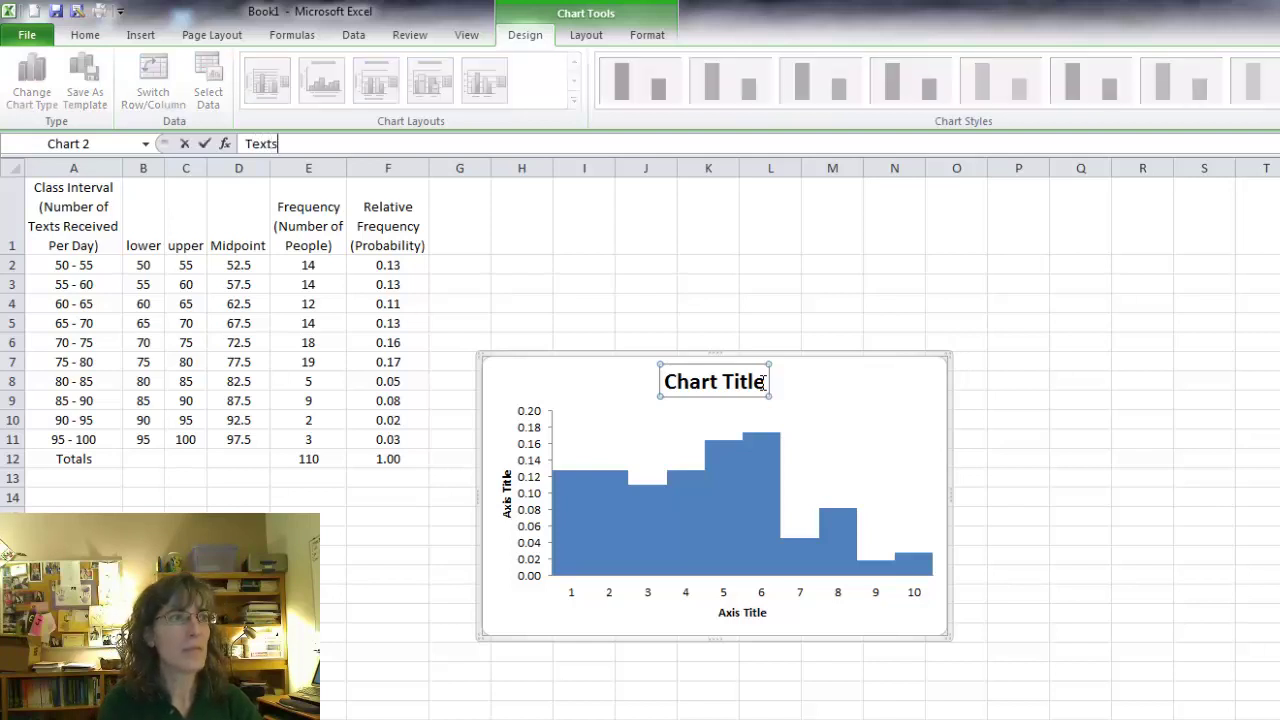
{"action": "type", "text": " Received"}
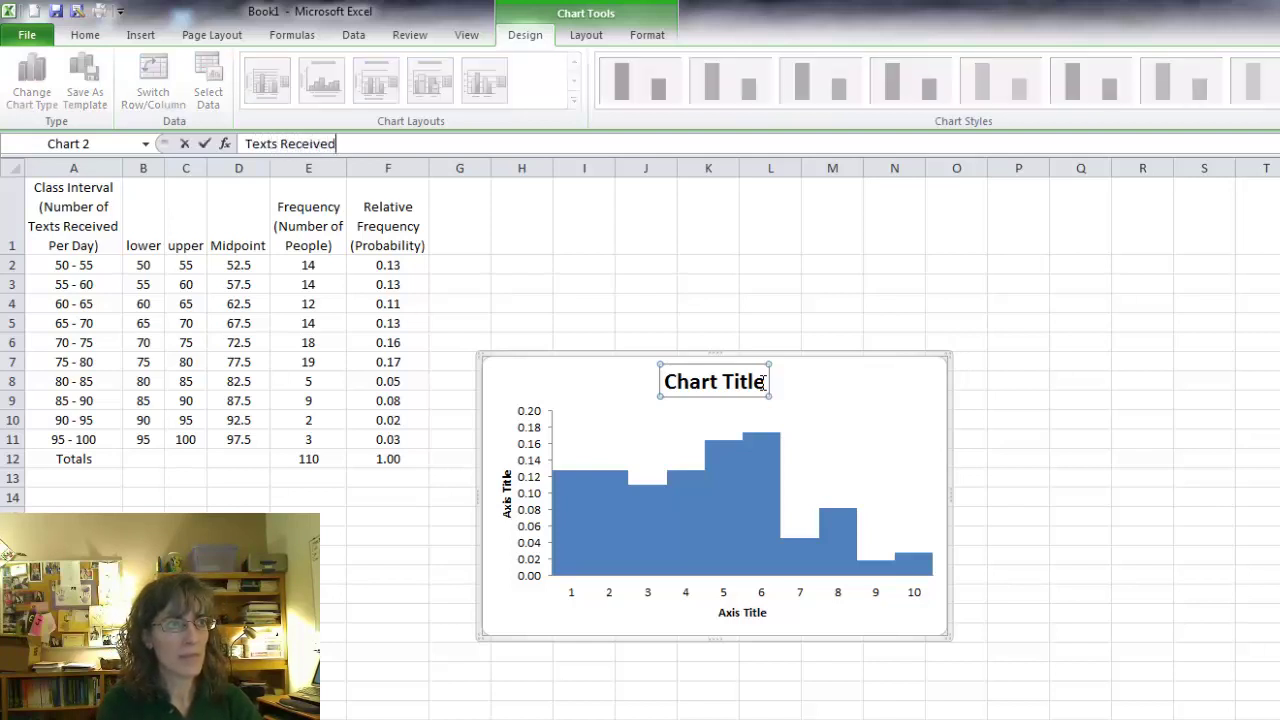
{"action": "type", "text": " Daily"}
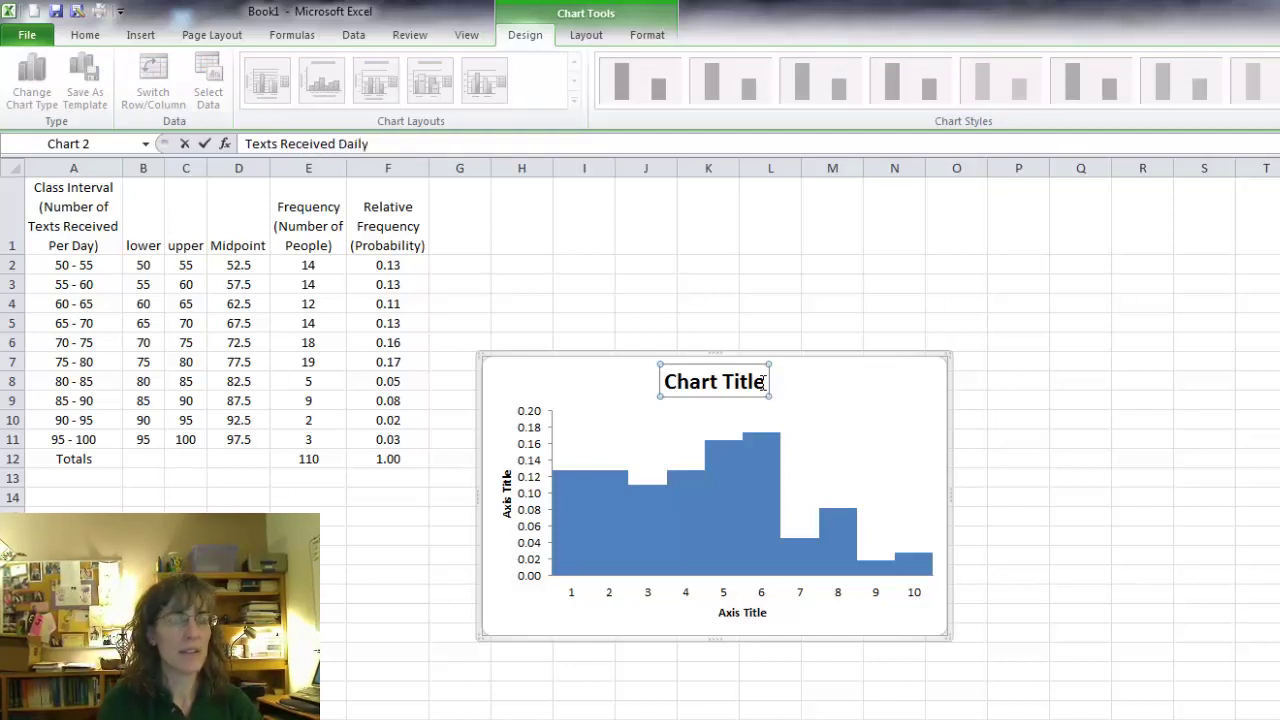
{"action": "key", "text": "Return"}
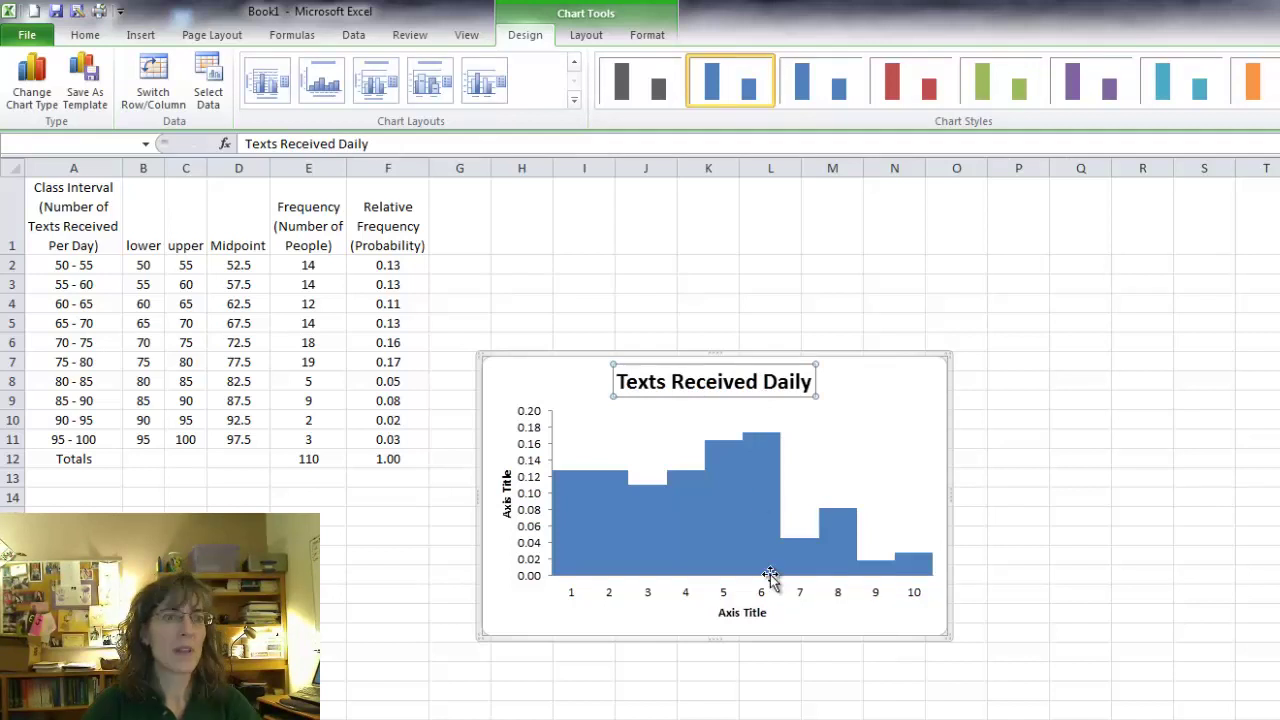
- Label the axes 'Number of Texts Received Per Day' and 'Percent of People'
{"action": "left_click", "coordinate": [748, 614]}
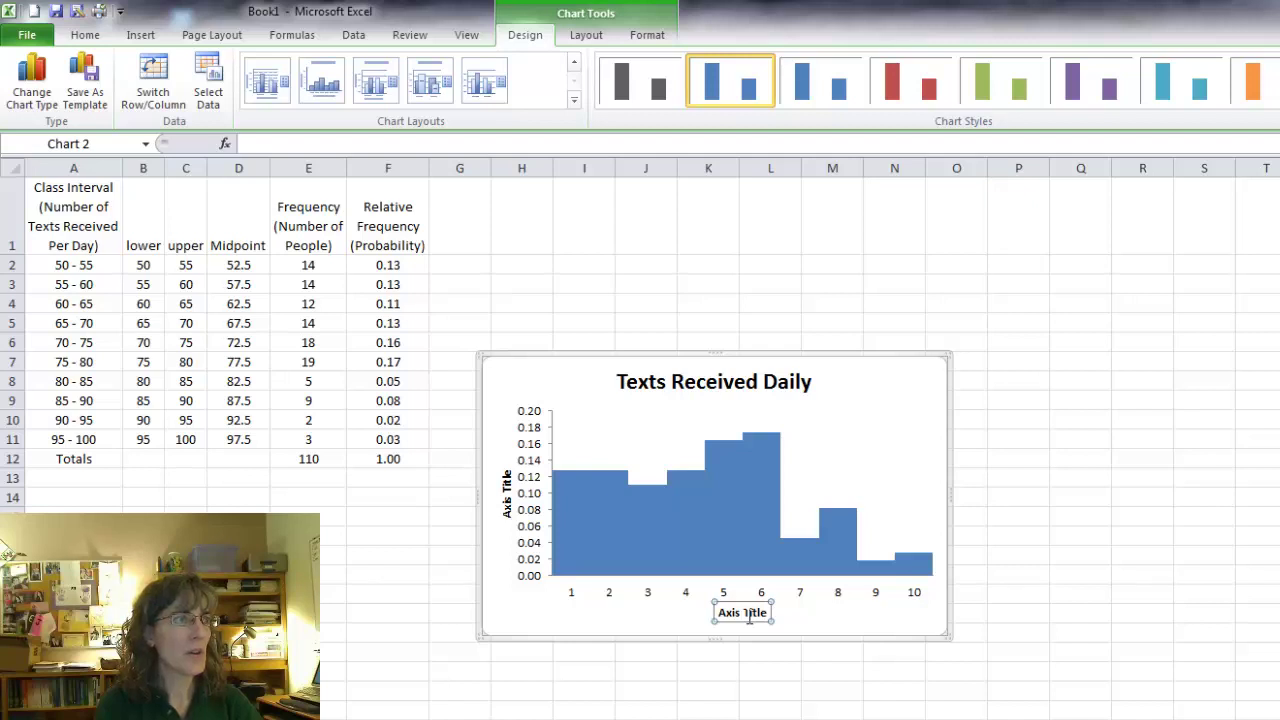
{"action": "type", "text": "Number o"}
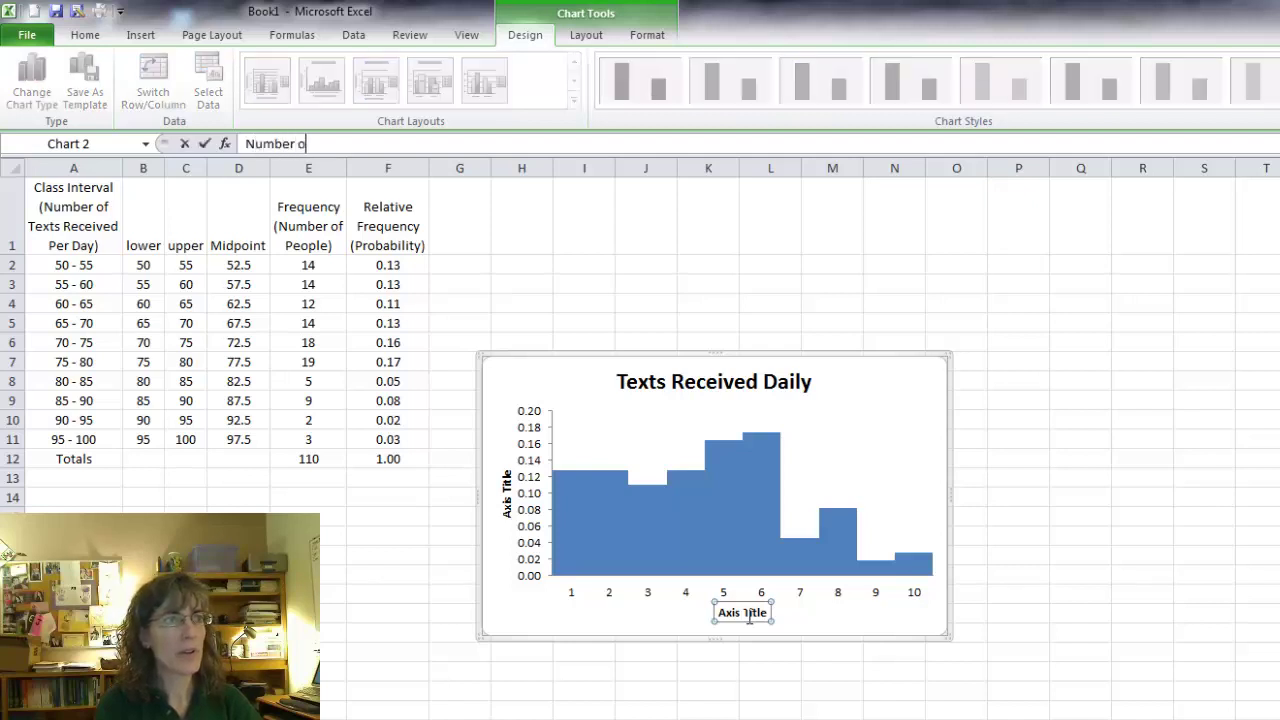
{"action": "type", "text": "f Tex"}
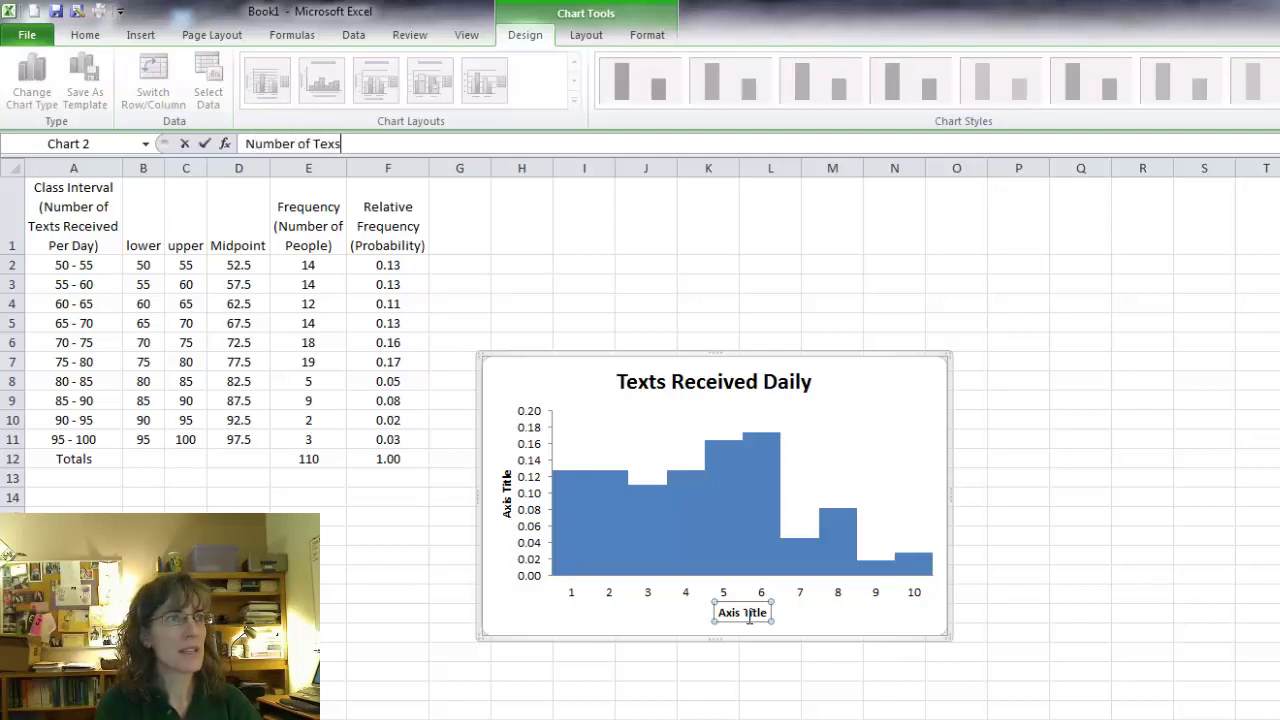
{"action": "type", "text": "ts Receive"}
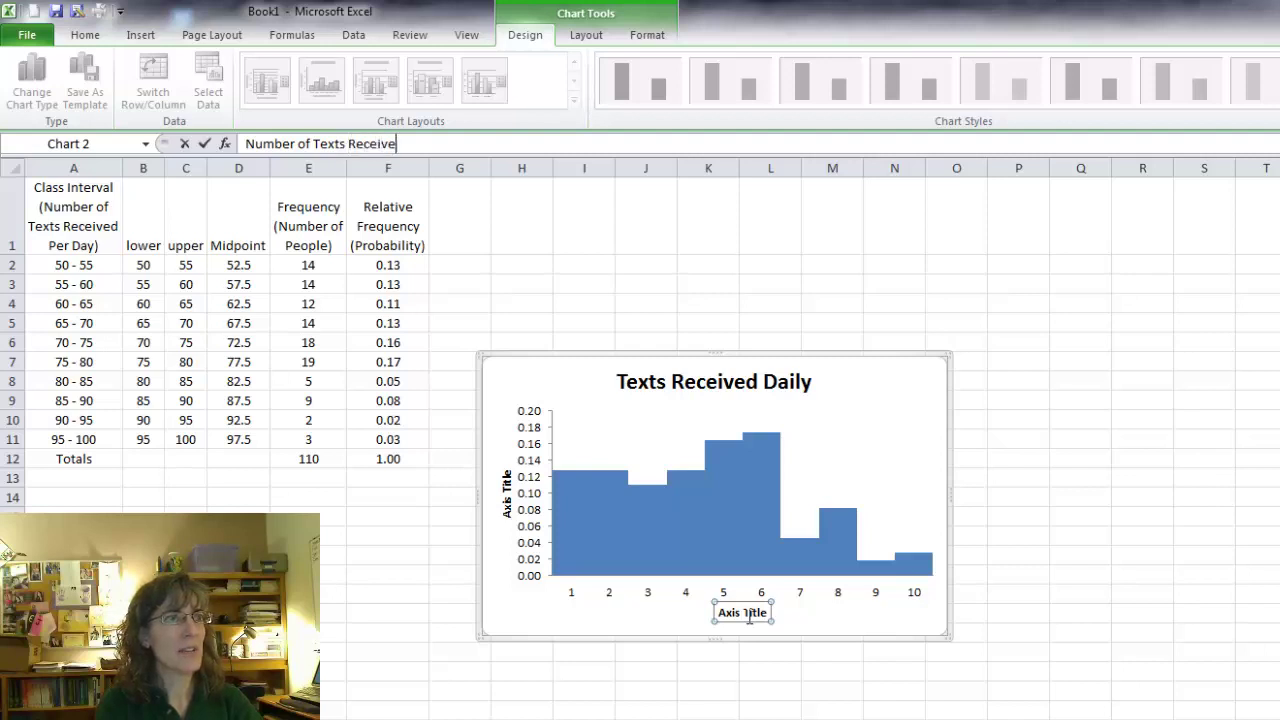
{"action": "type", "text": "d Per"}
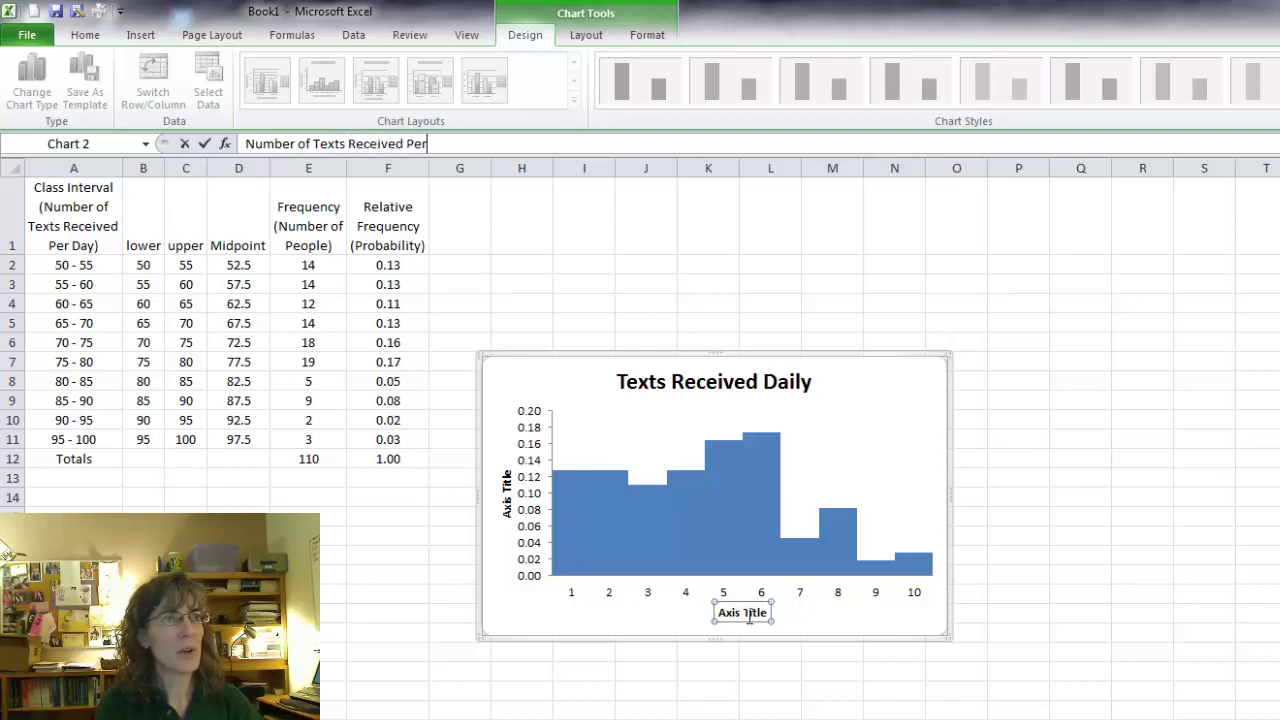
{"action": "type", "text": " Day"}
{"action": "key", "text": "Return"}
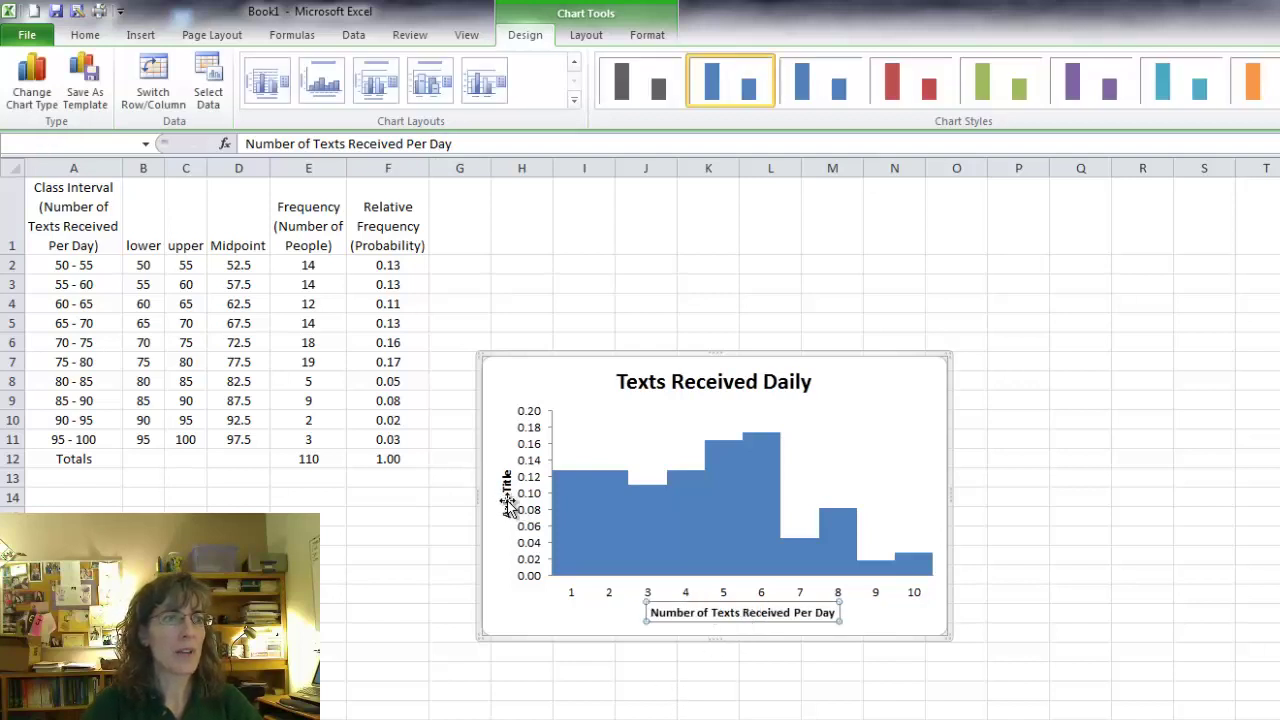
{"action": "left_click", "coordinate": [508, 504]}
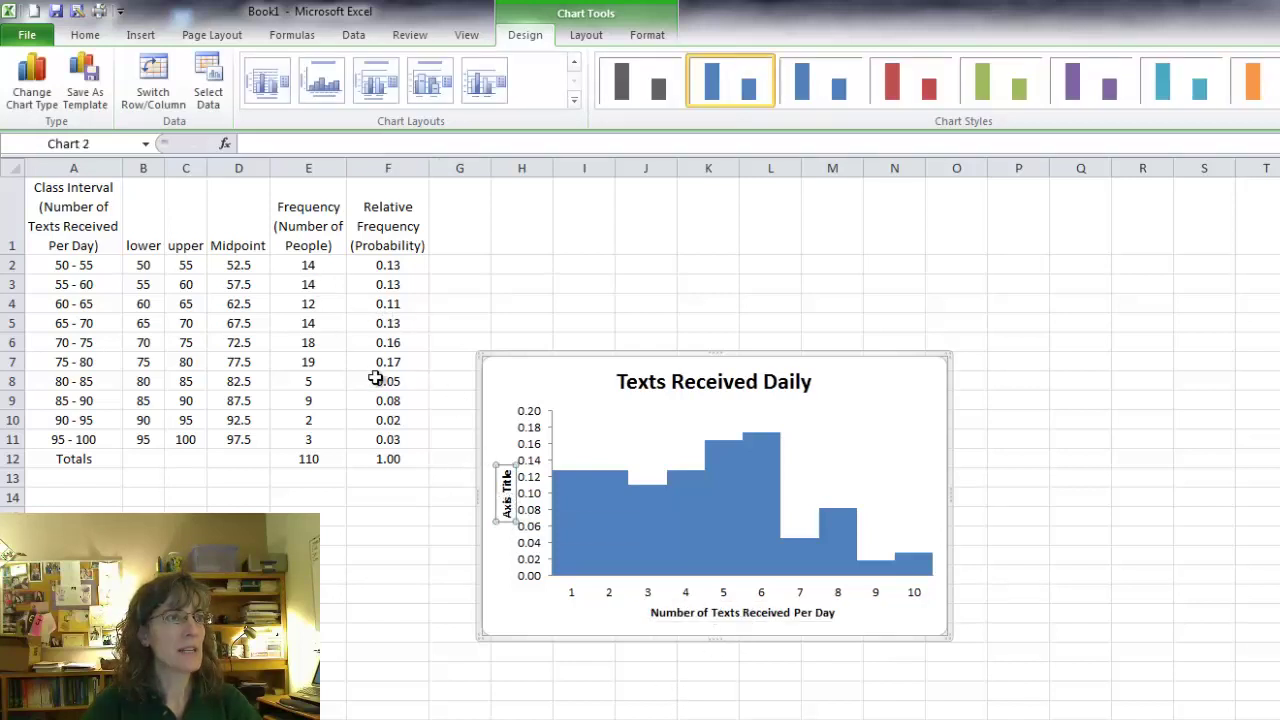
{"action": "type", "text": "Num"}
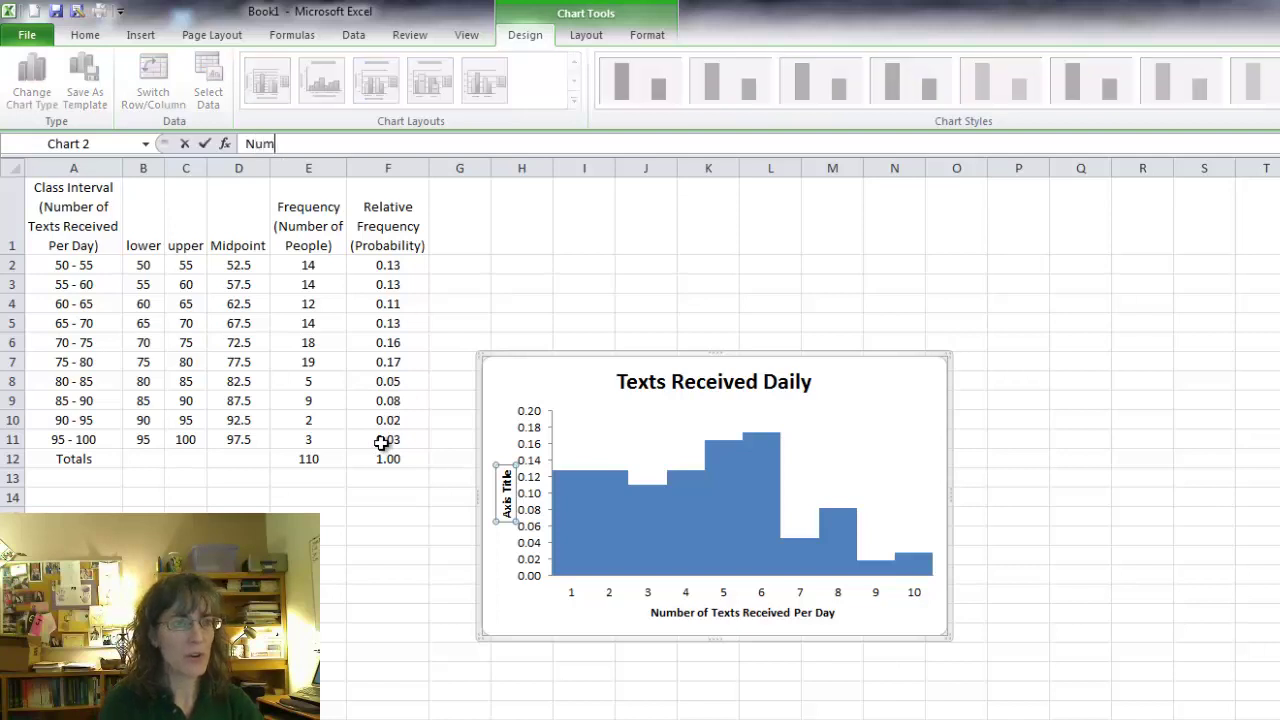
{"action": "type", "text": "ber of"}
{"action": "key", "text": "BackSpace"}
{"action": "key", "text": "BackSpace"}
{"action": "key", "text": "BackSpace"}
{"action": "key", "text": "BackSpace"}
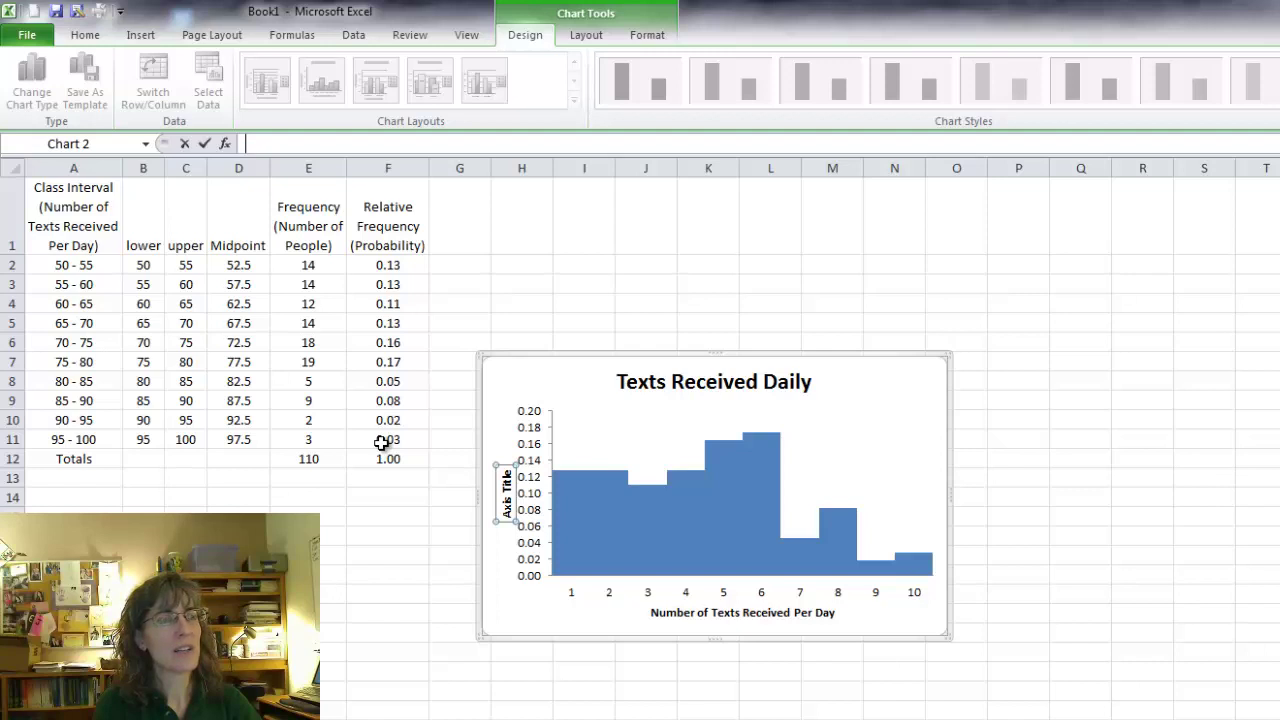
{"action": "type", "text": "Perc"}
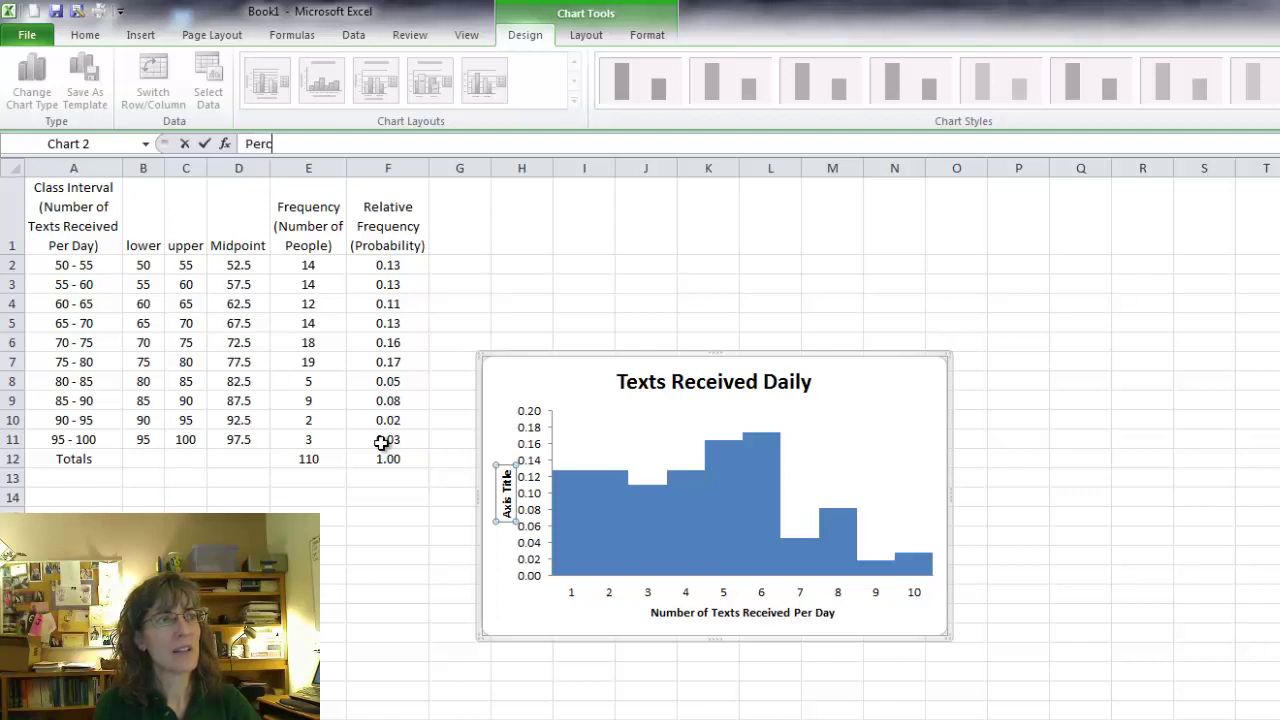
{"action": "type", "text": "ent of People"}
{"action": "key", "text": "Return"}
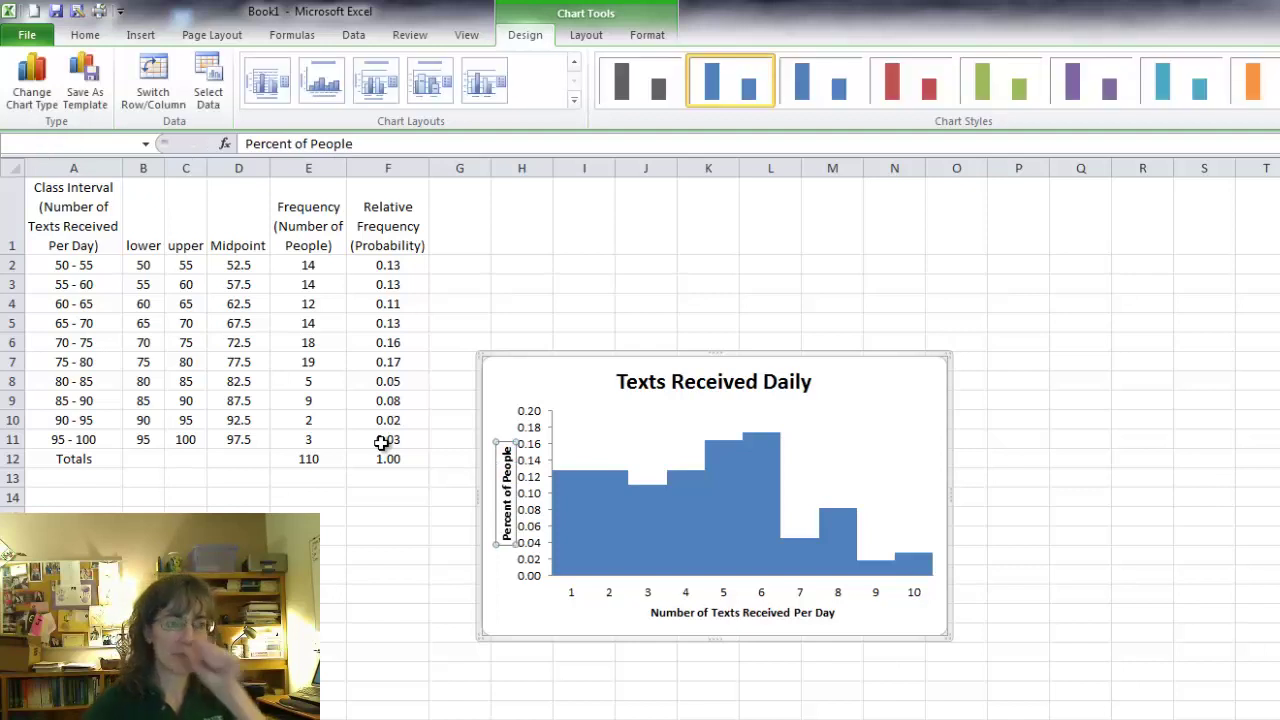
- Give the histogram bars a solid line border in Format Data Series
{"action": "left_click", "coordinate": [649, 494]}
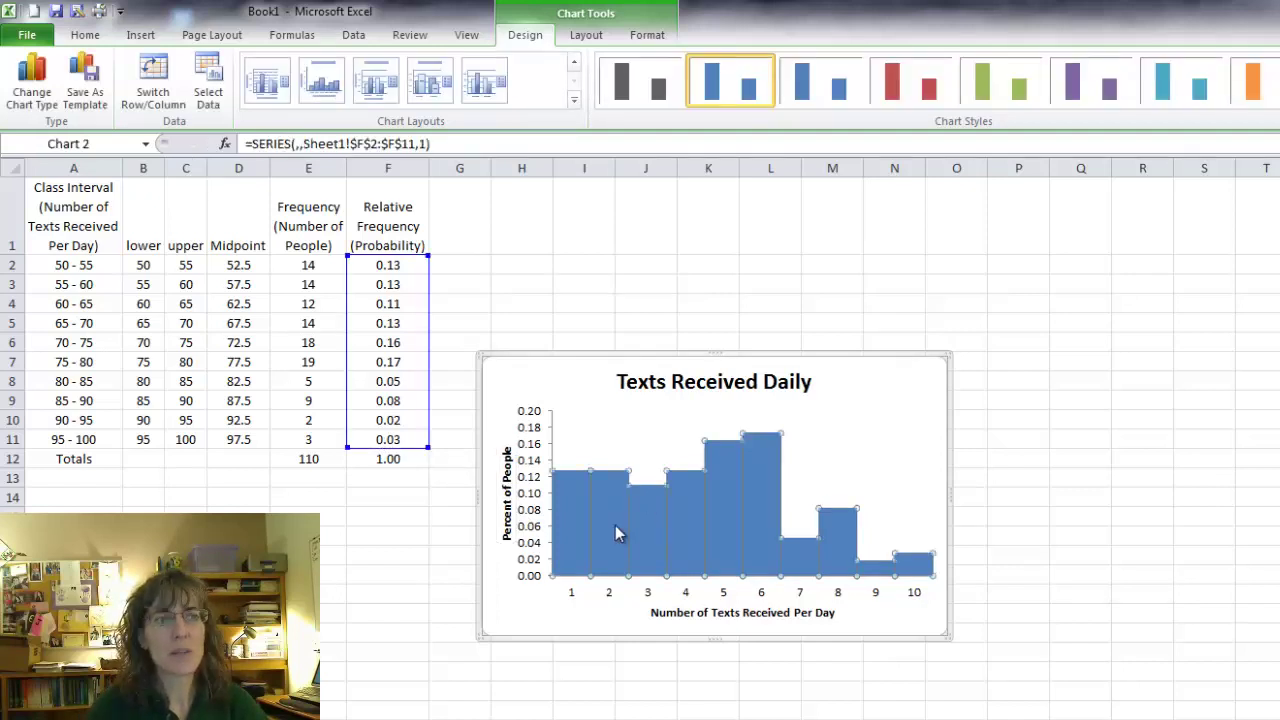
{"action": "mouse_move", "coordinate": [628, 522]}
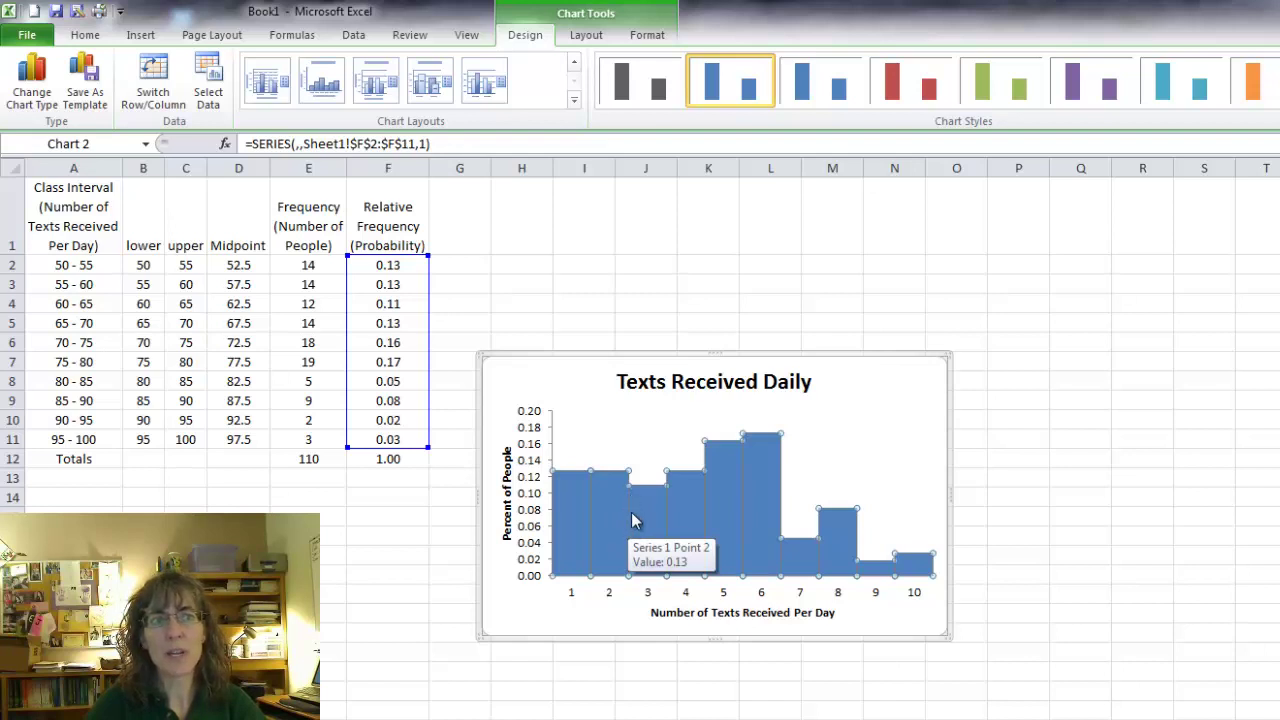
{"action": "right_click", "coordinate": [626, 515]}
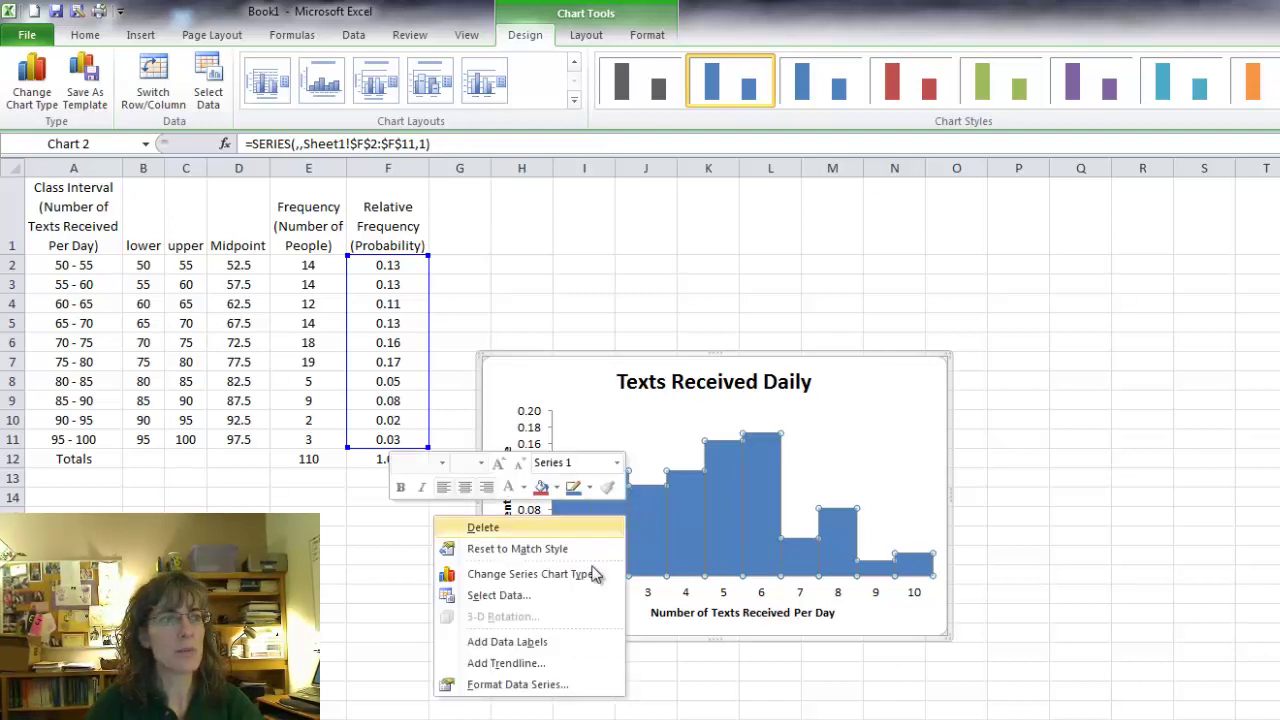
{"action": "left_click", "coordinate": [540, 686]}
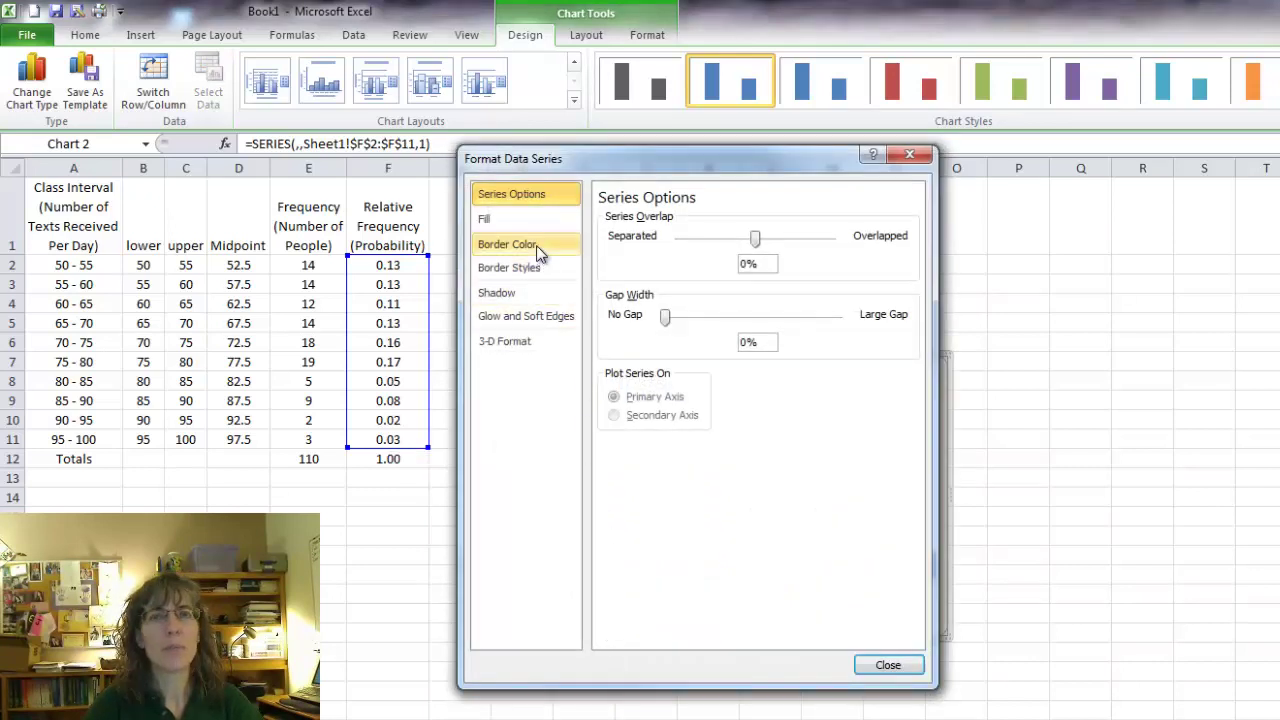
{"action": "left_click", "coordinate": [537, 249]}
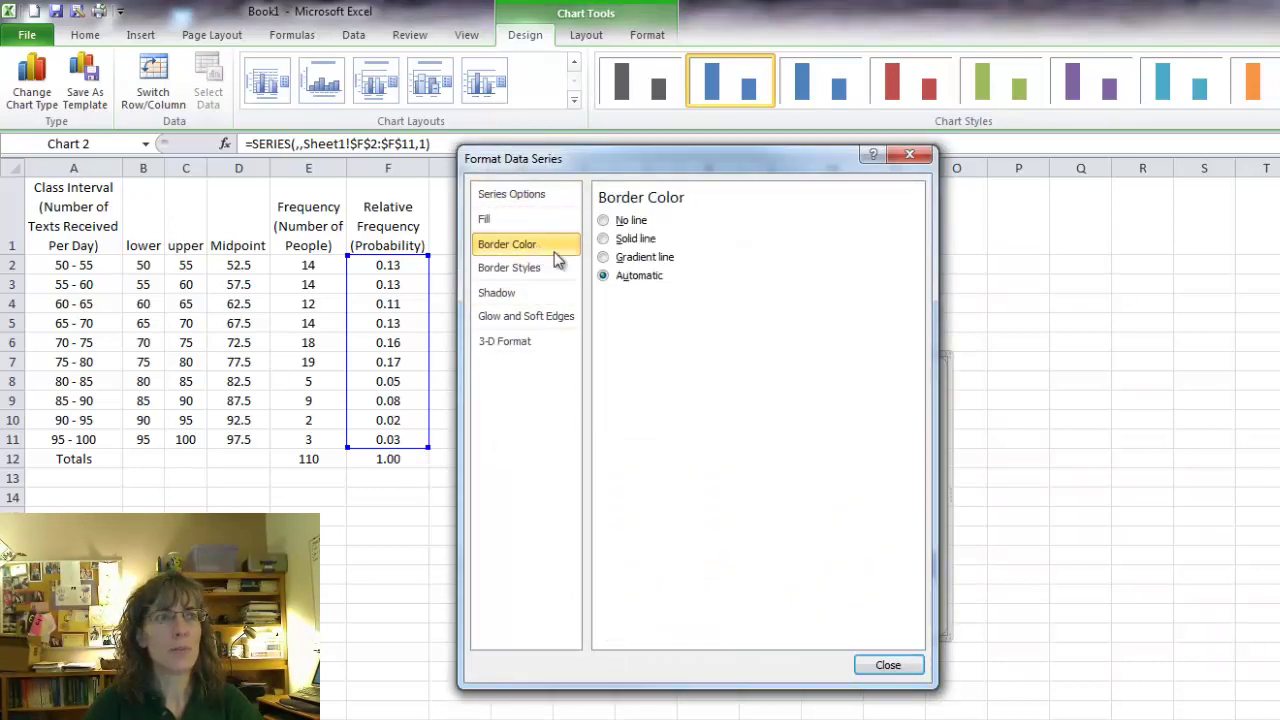
{"action": "left_click", "coordinate": [604, 238]}
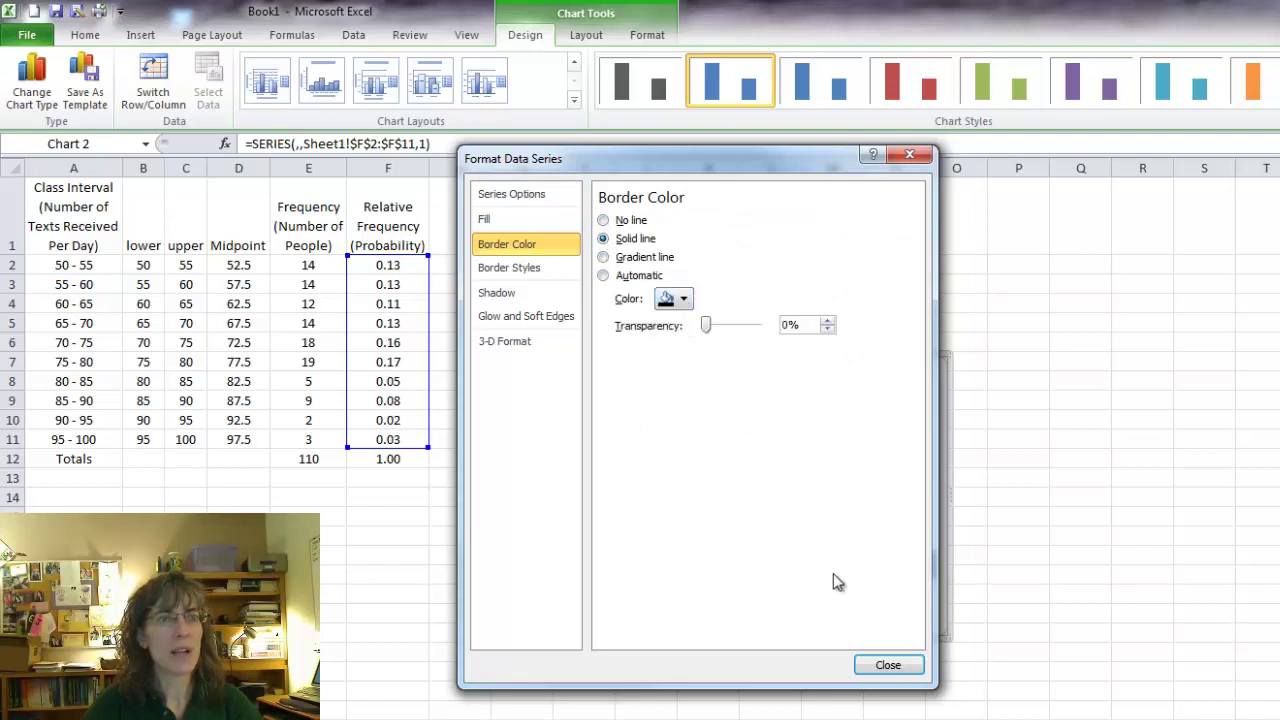
{"action": "left_click", "coordinate": [887, 665]}
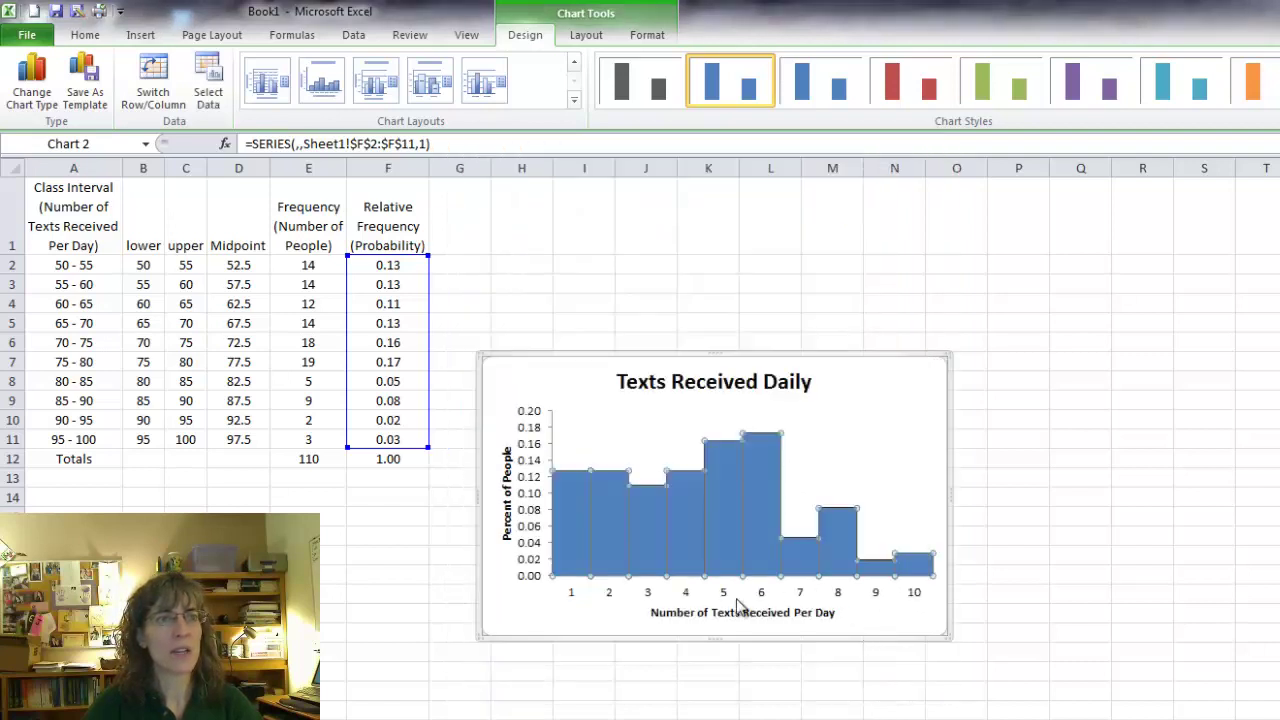
{"action": "left_click", "coordinate": [868, 494]}
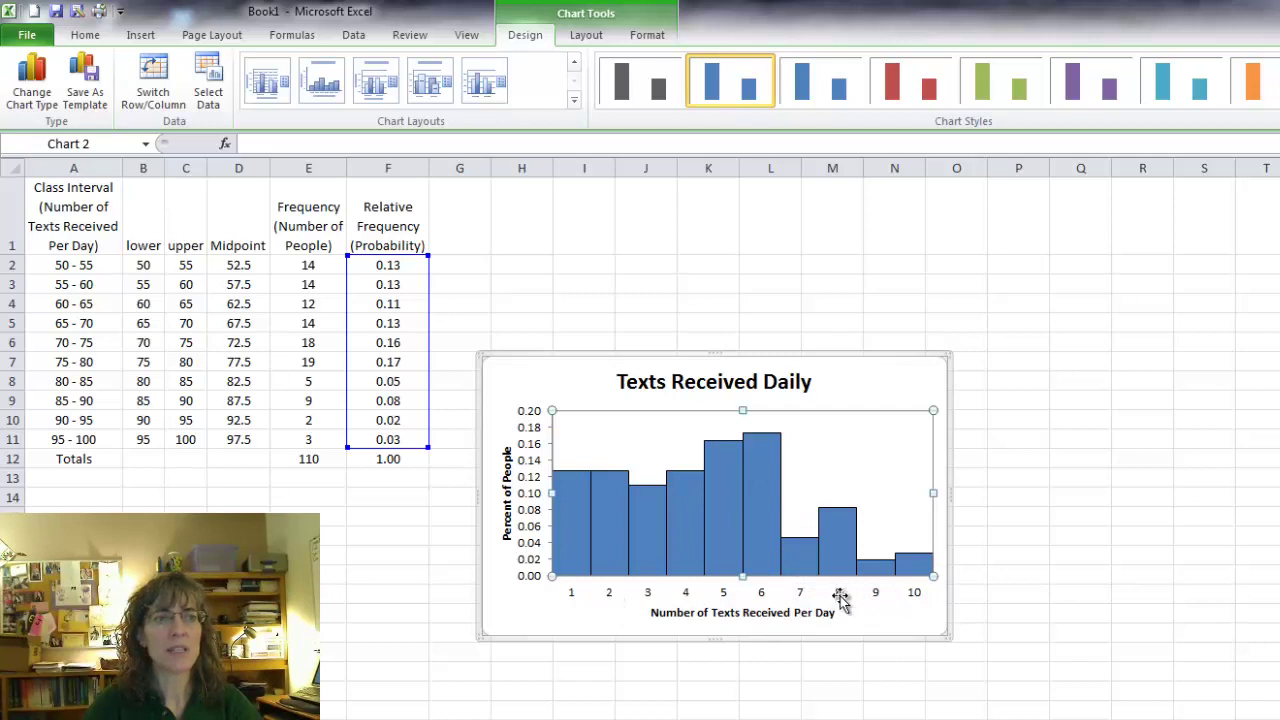
- Replace the histogram's 1–10 axis categories with the midpoints in D2:D11 (52.5 to 97.5)
{"action": "left_click", "coordinate": [877, 398]}
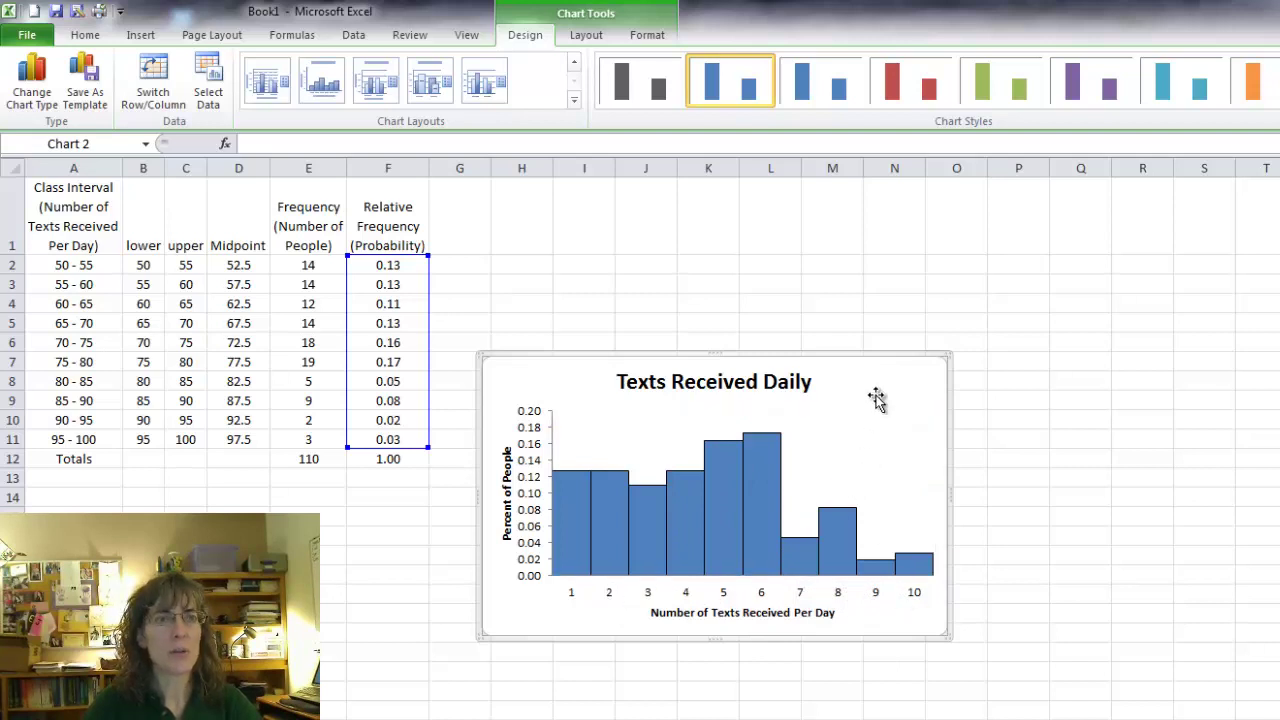
{"action": "right_click", "coordinate": [880, 390]}
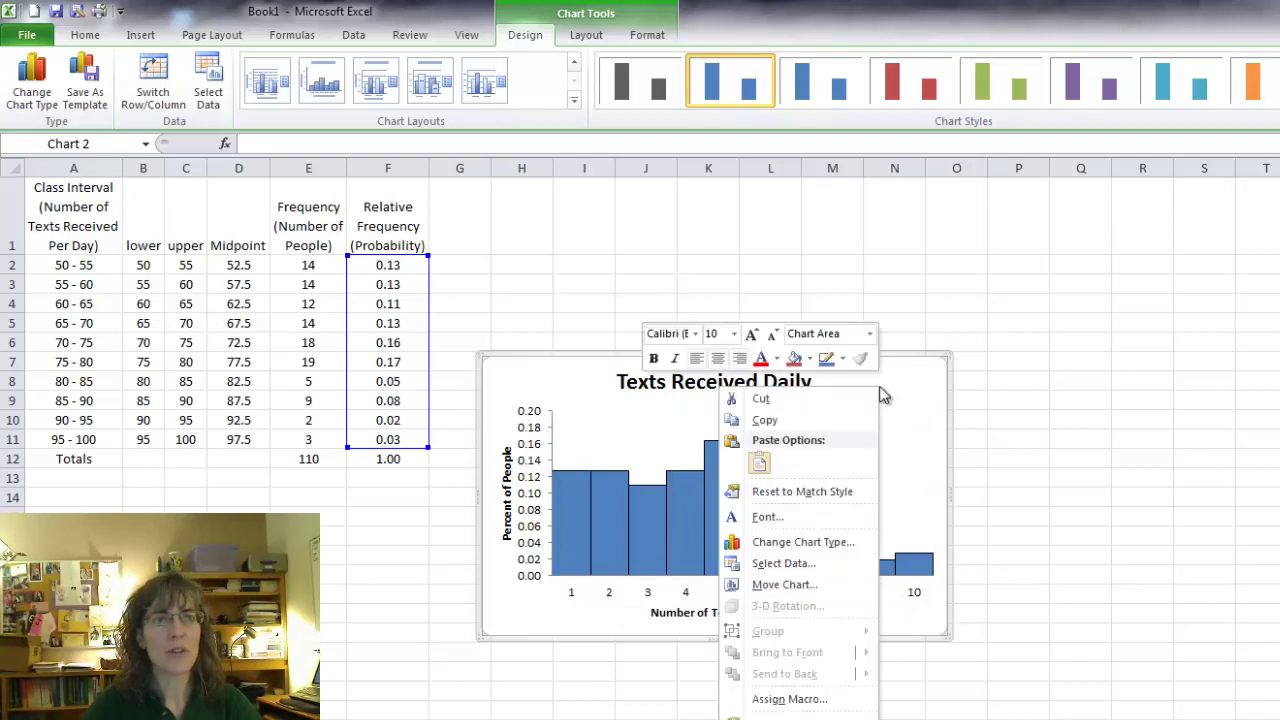
{"action": "left_click", "coordinate": [817, 566]}
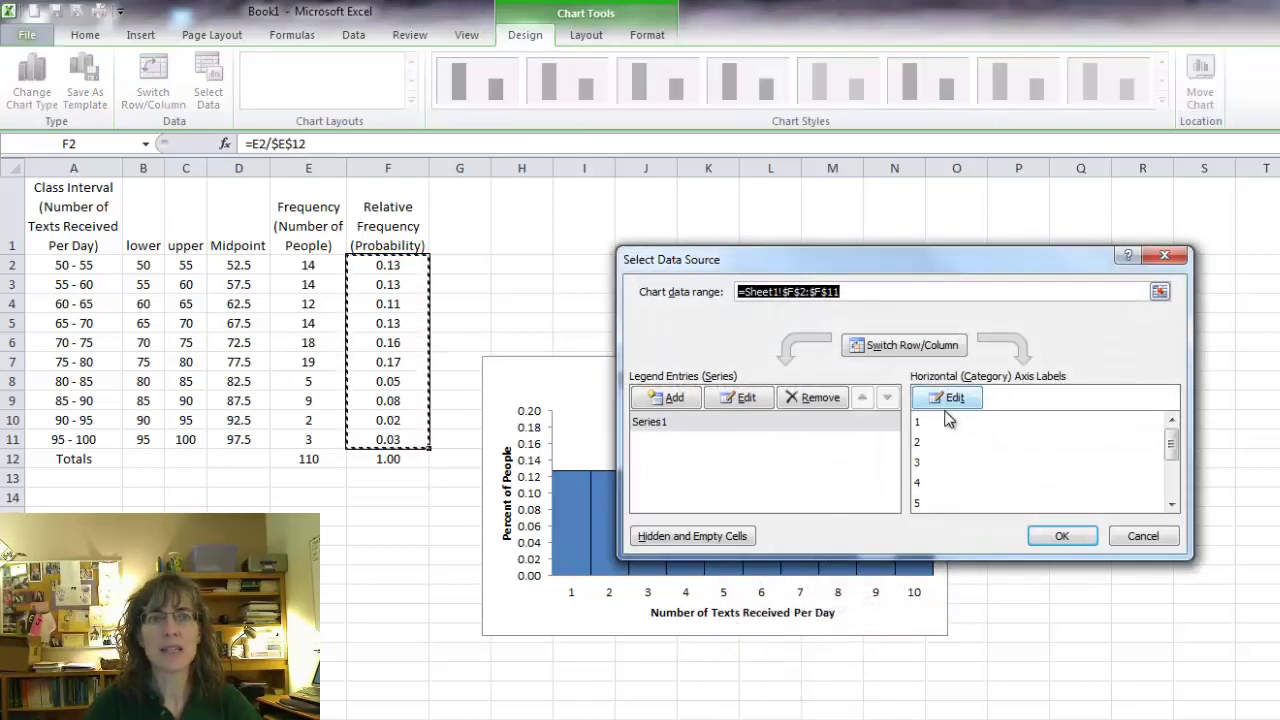
{"action": "left_click", "coordinate": [948, 398]}
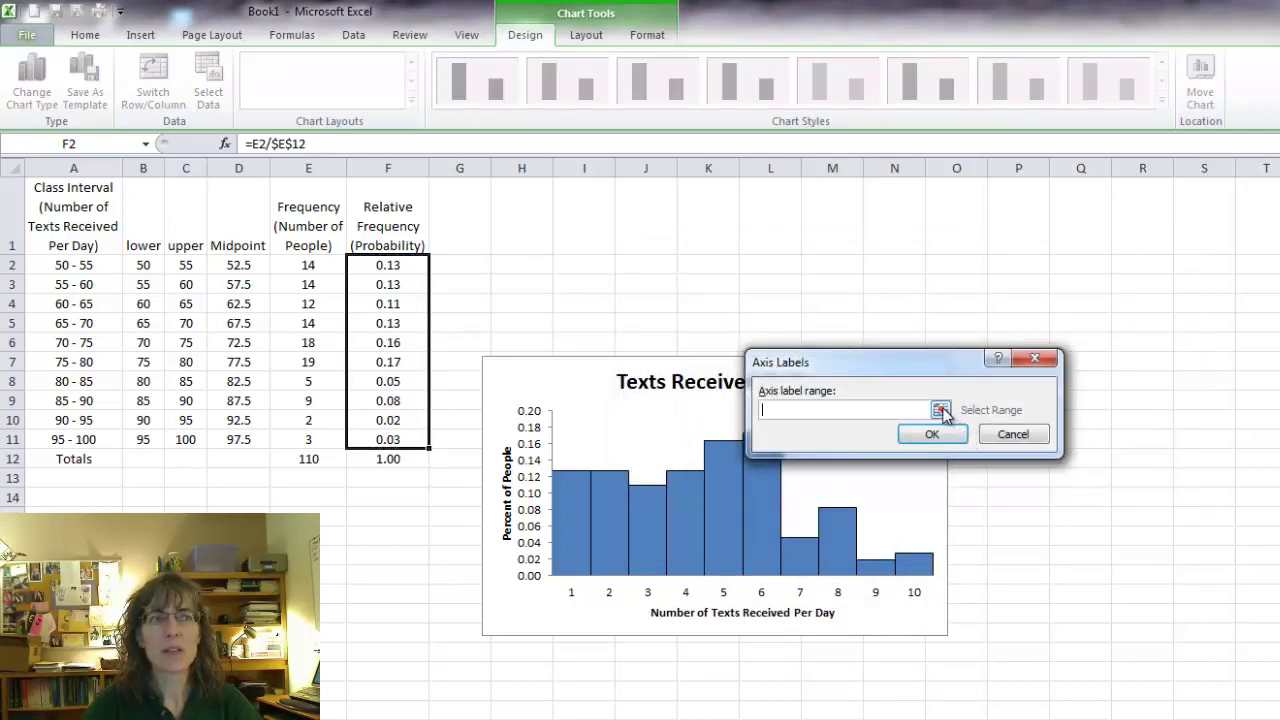
{"action": "left_click", "coordinate": [941, 410]}
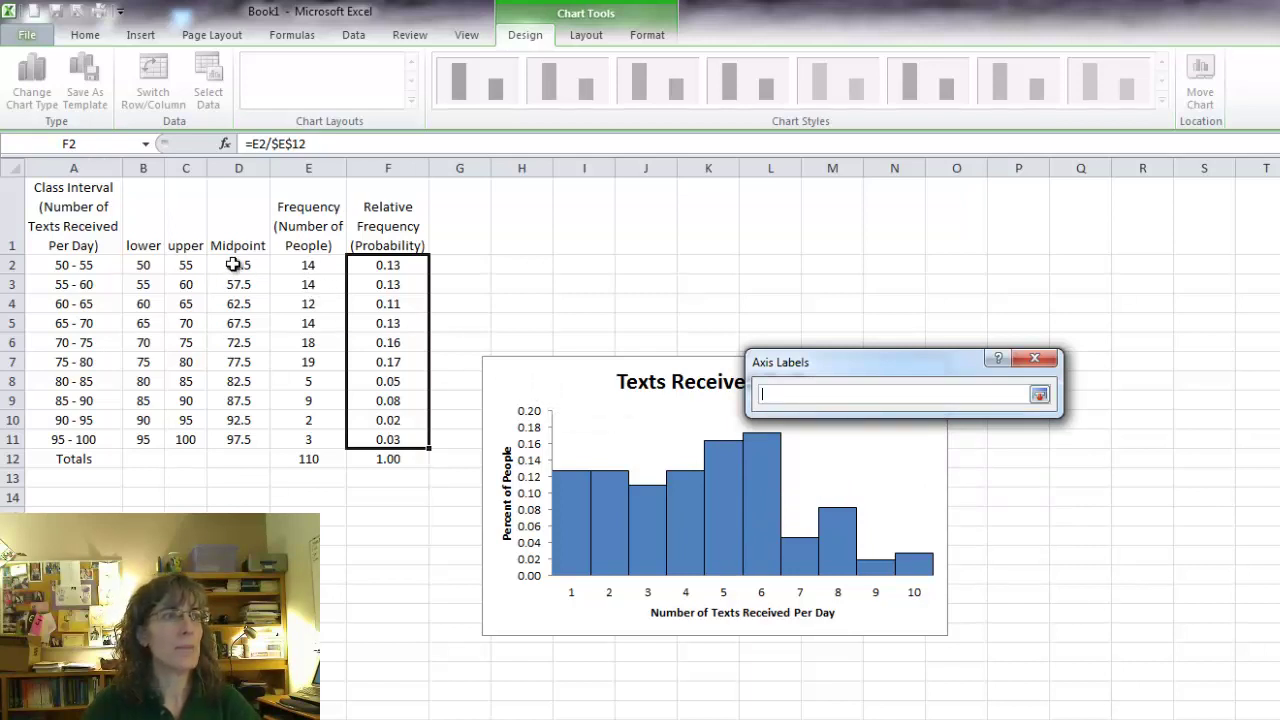
{"action": "left_click_drag", "start_coordinate": [236, 266], "coordinate": [218, 437]}
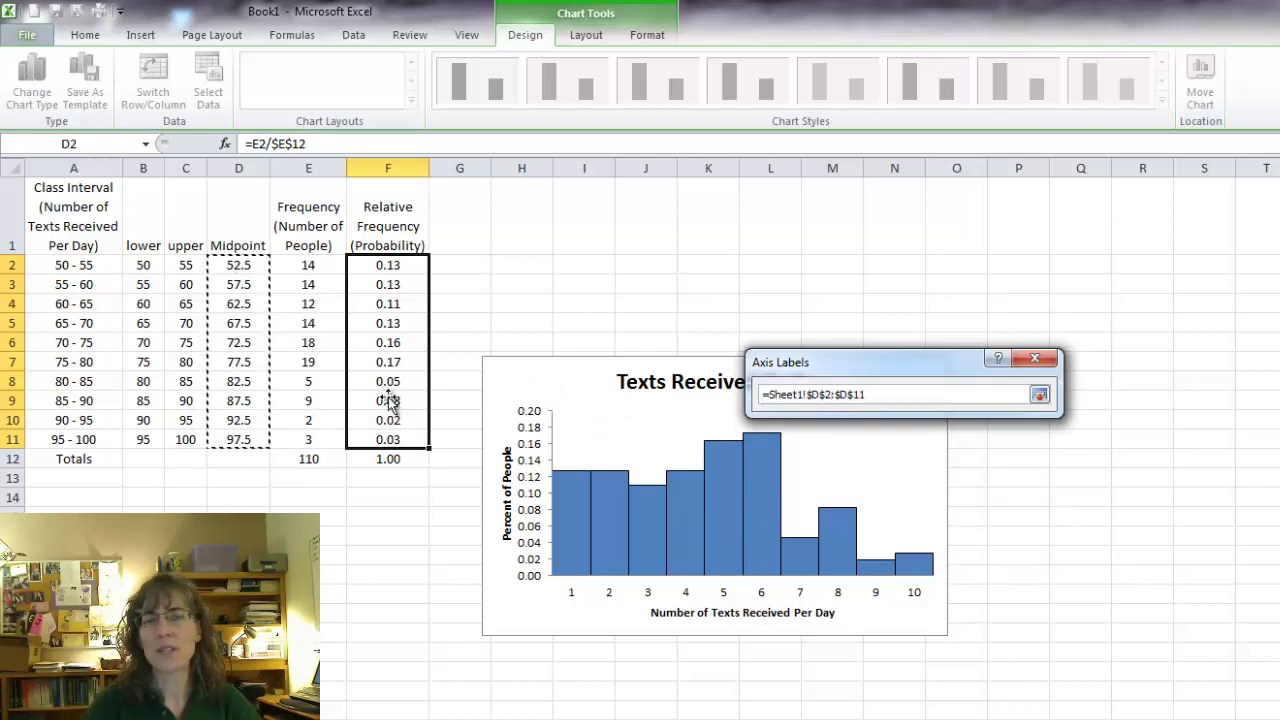
{"action": "left_click", "coordinate": [1040, 397]}
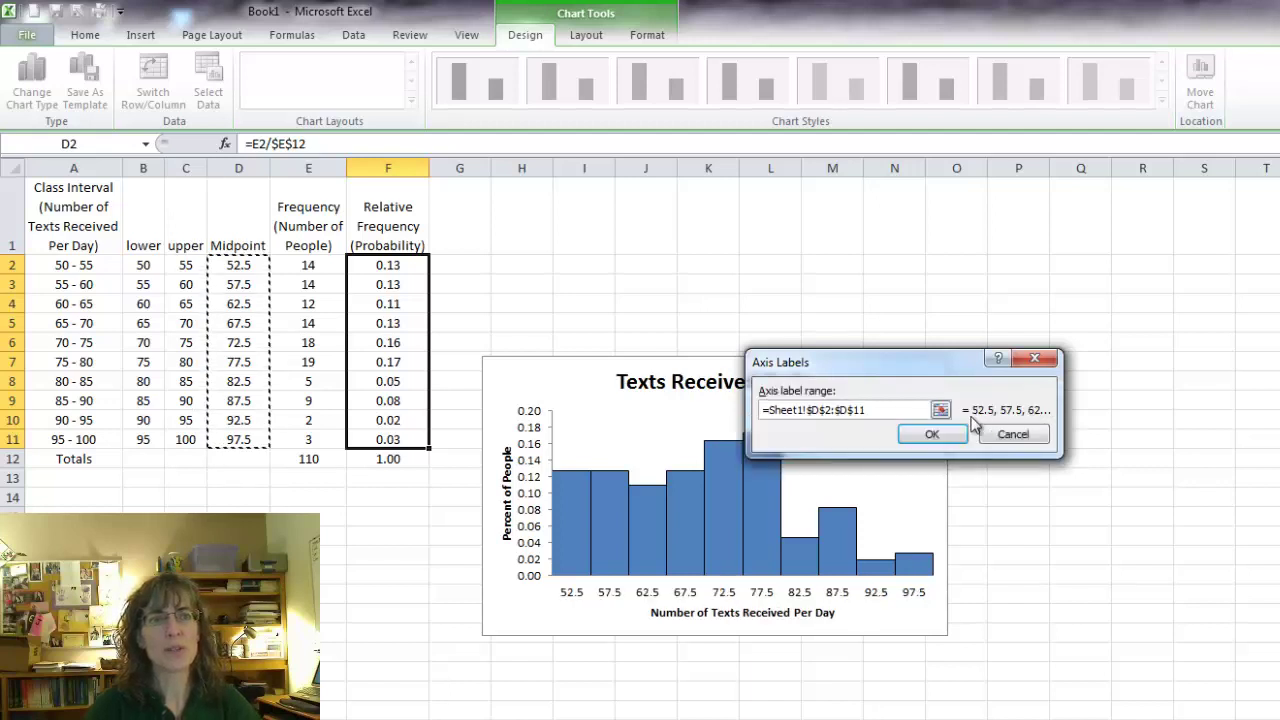
{"action": "left_click", "coordinate": [928, 436]}
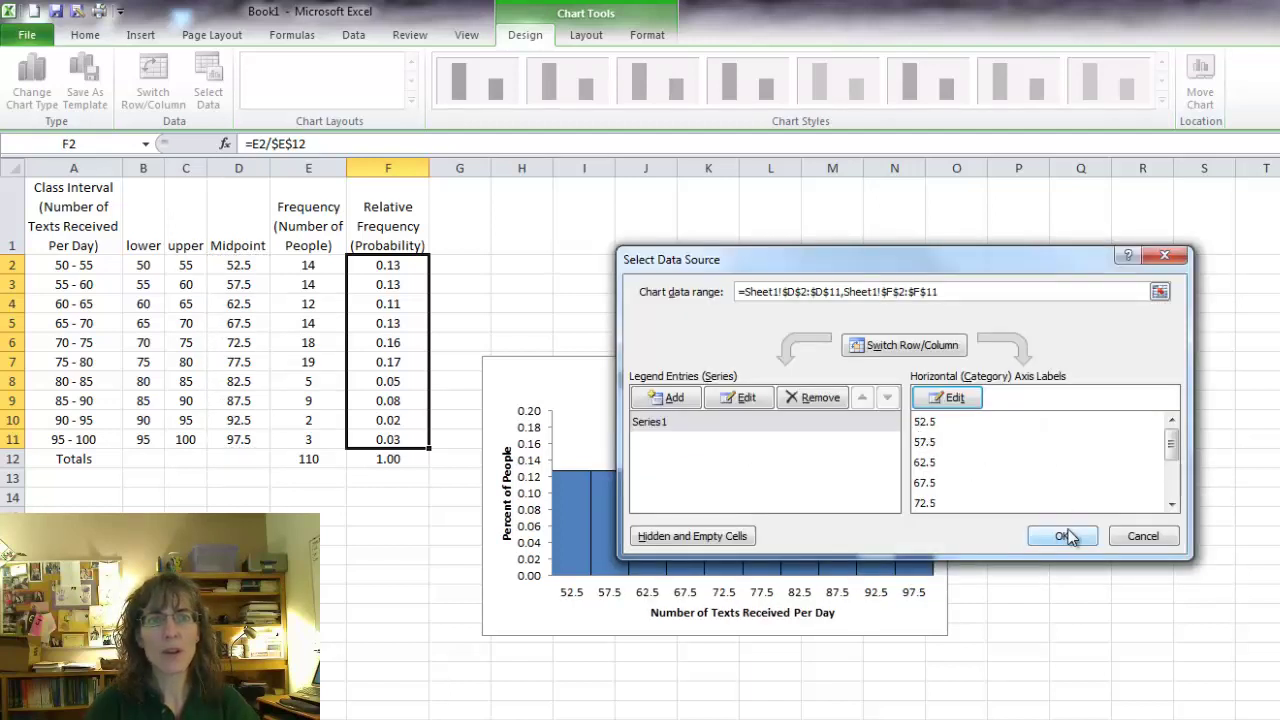
{"action": "left_click", "coordinate": [1069, 545]}
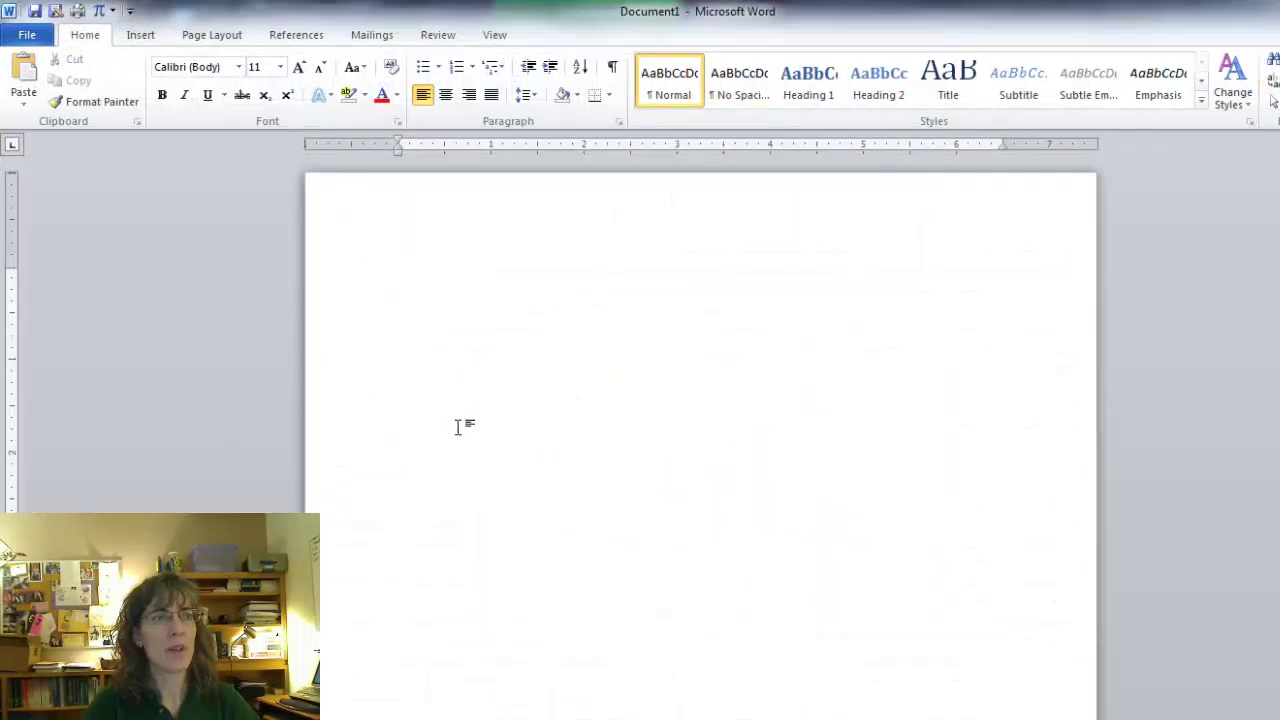
- Paste the copied histogram, with its midpoint labels and axis titles, into the Word document
{"action": "key", "text": "ctrl+v"}
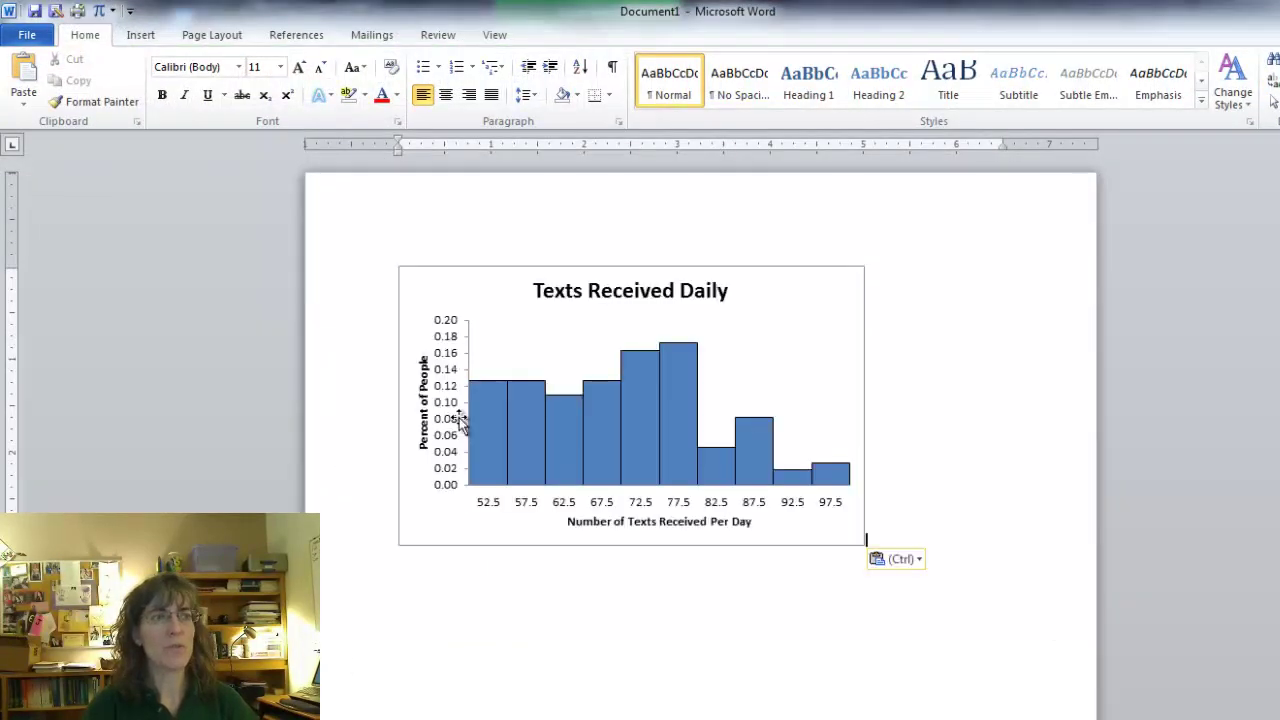